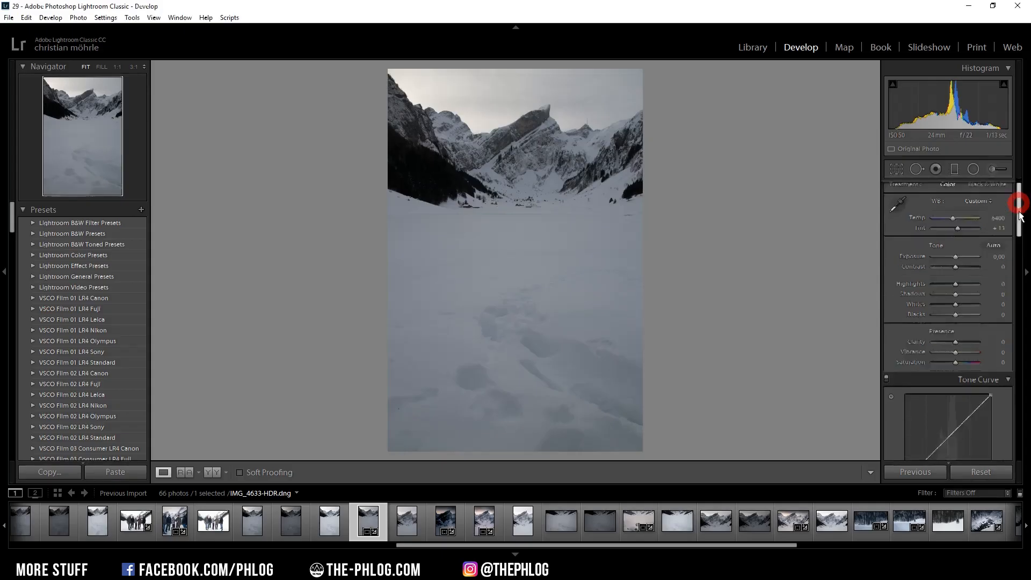
# - Enable chromatic aberration removal and lens profile corrections for the HDR photo
pyautogui.moveTo(1020, 201); pyautogui.dragTo(1015, 360)
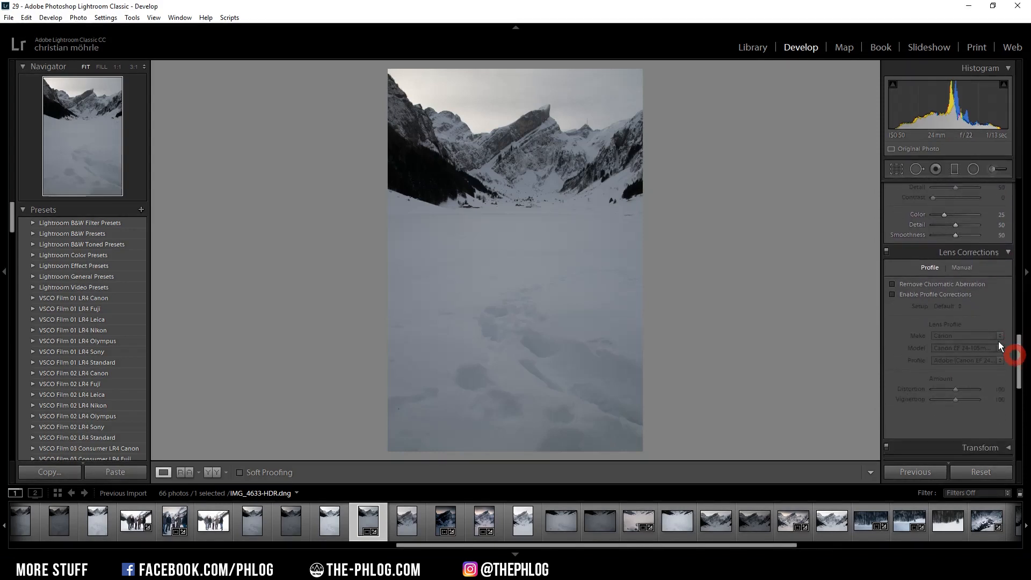
pyautogui.click(942, 284)
pyautogui.click(940, 295)
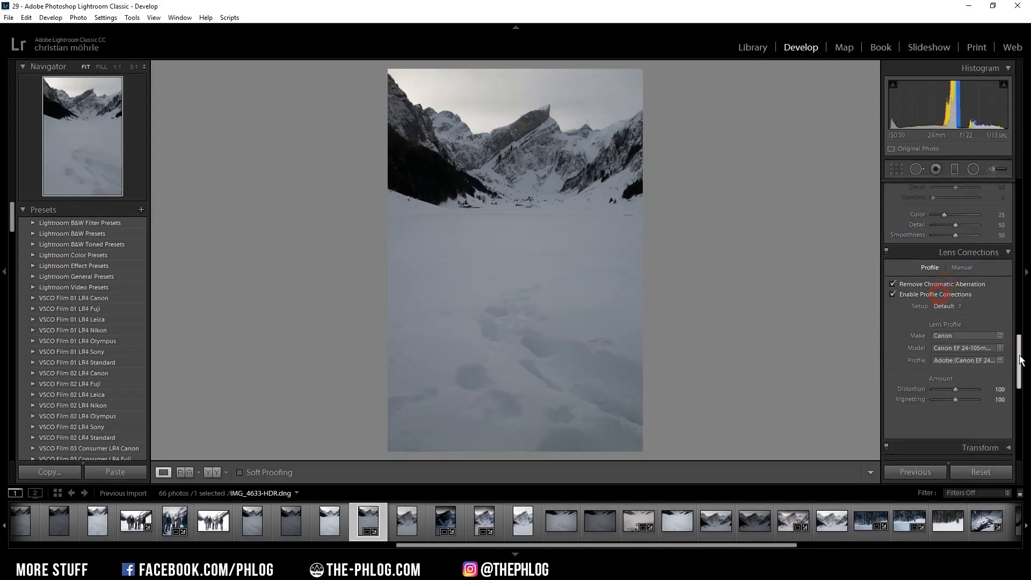
# - Set the photo's temperature to 6167, contrast to +45, shadows to +69, clarity to +29 and vibrance to +17
pyautogui.moveTo(1019, 356); pyautogui.dragTo(974, 205)
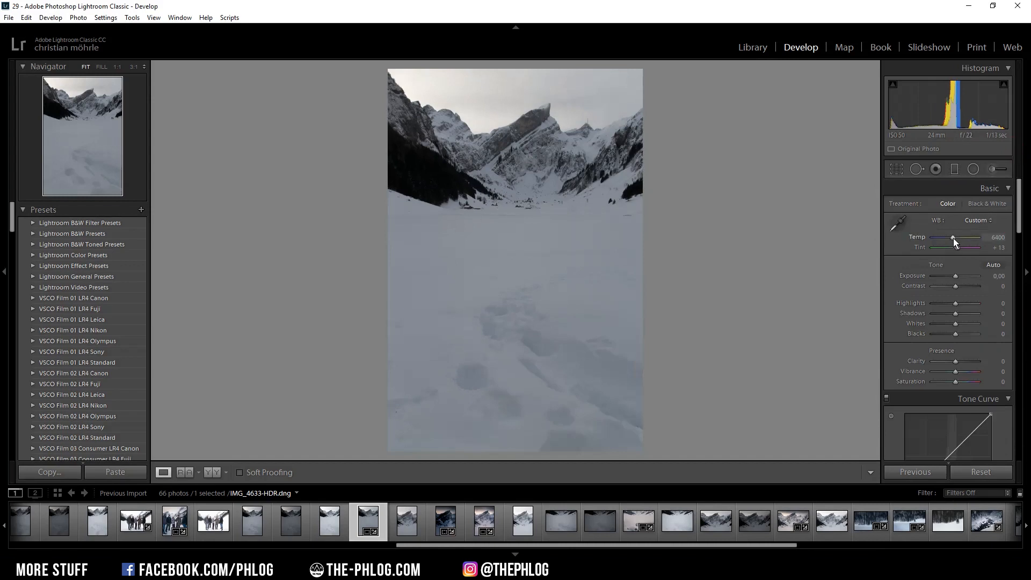
pyautogui.moveTo(956, 234); pyautogui.dragTo(951, 238)
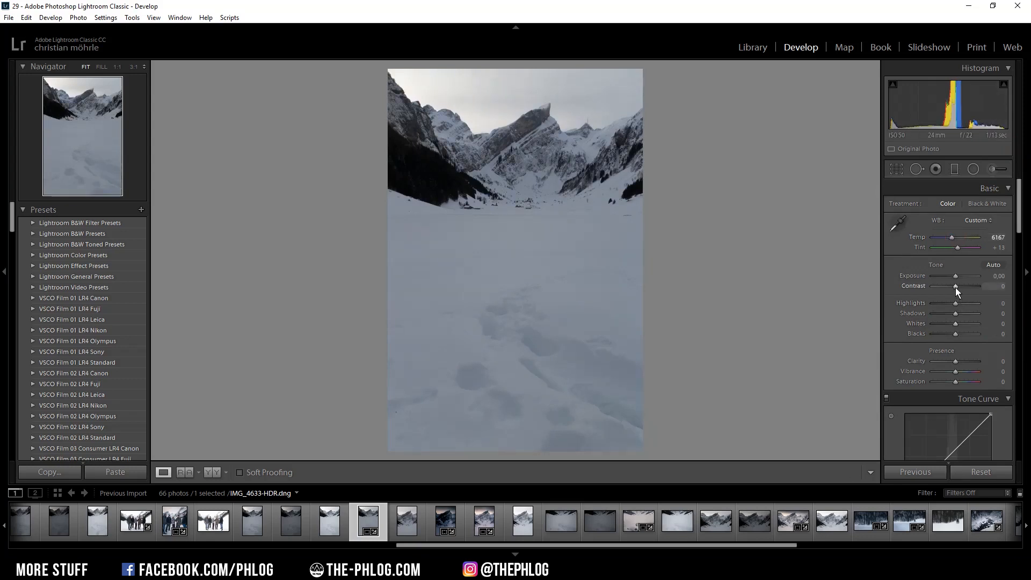
pyautogui.moveTo(956, 288); pyautogui.dragTo(972, 315)
pyautogui.moveTo(956, 360); pyautogui.dragTo(965, 361)
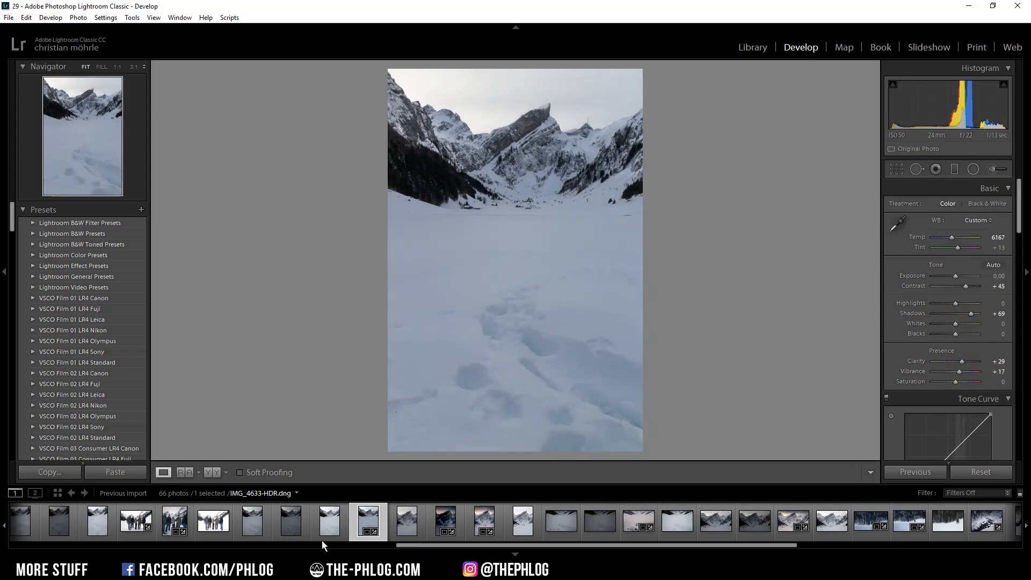
# - Compare the dark exposure IMG_4634.CR2 with the bright exposure IMG_4635.CR2
pyautogui.click(293, 535)
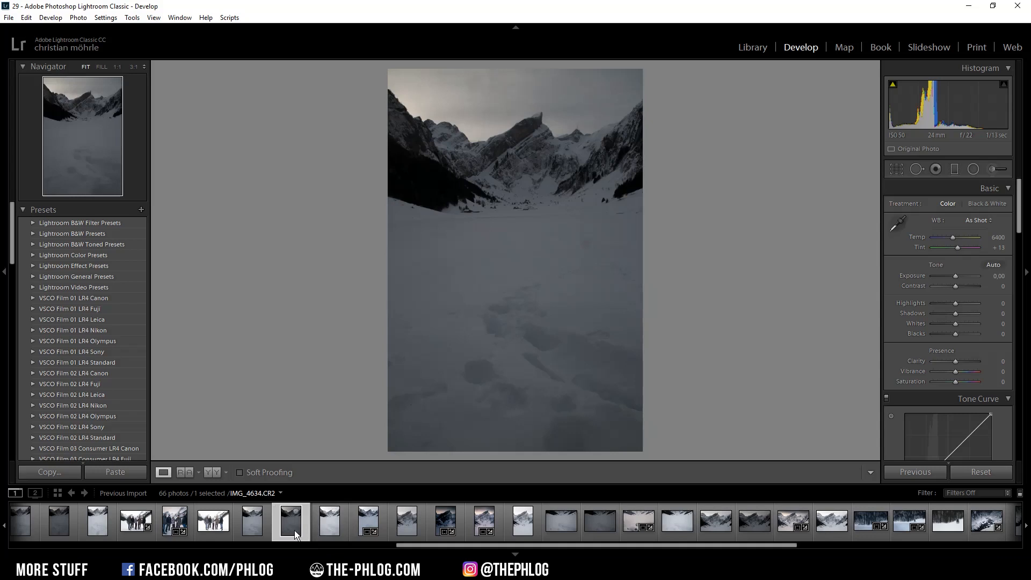
pyautogui.click(321, 530)
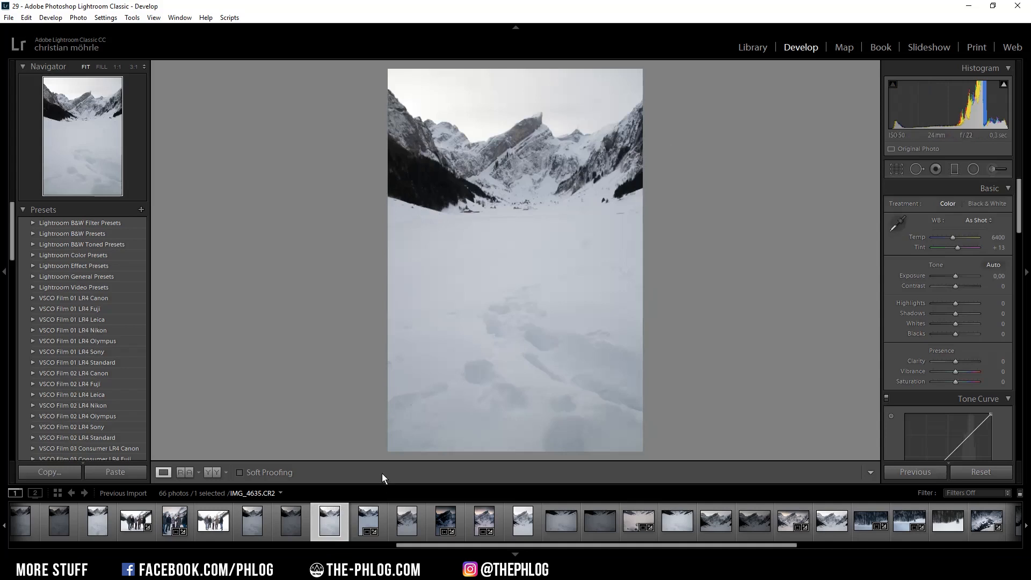
pyautogui.click(299, 528)
# - Select the three exposures IMG_4633.CR2 to IMG_4635.CR2 and start an HDR photo merge
pyautogui.keyDown('shift'); pyautogui.click(258, 533); pyautogui.keyUp('shift')
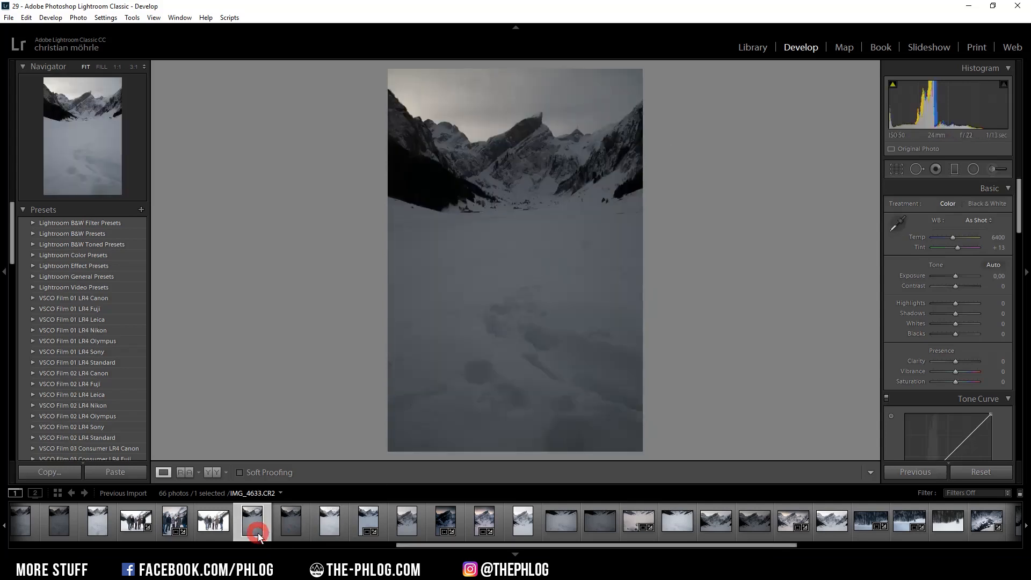
pyautogui.keyDown('shift'); pyautogui.click(333, 533); pyautogui.keyUp('shift')
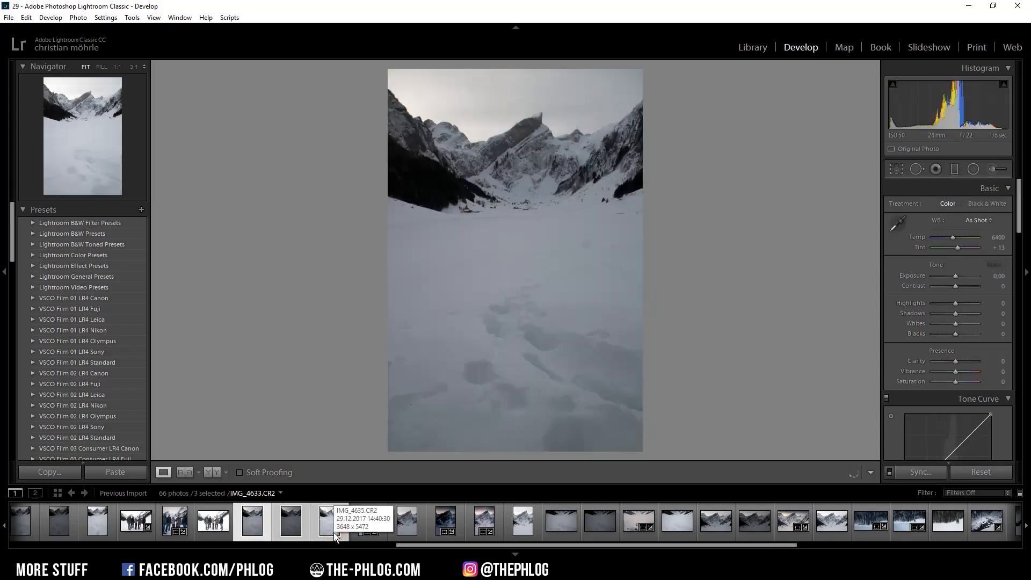
pyautogui.rightClick(334, 535)
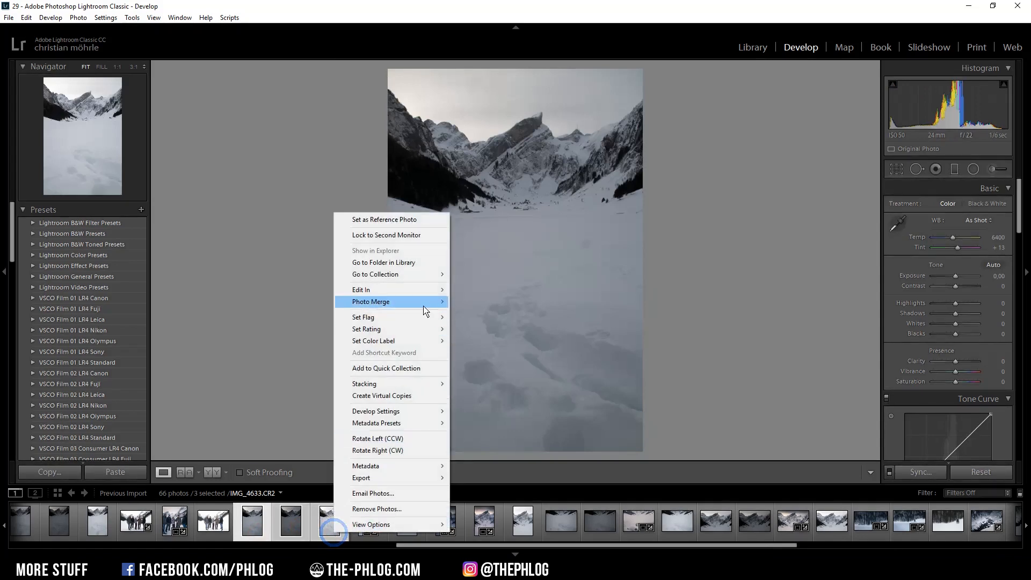
pyautogui.moveTo(423, 306)
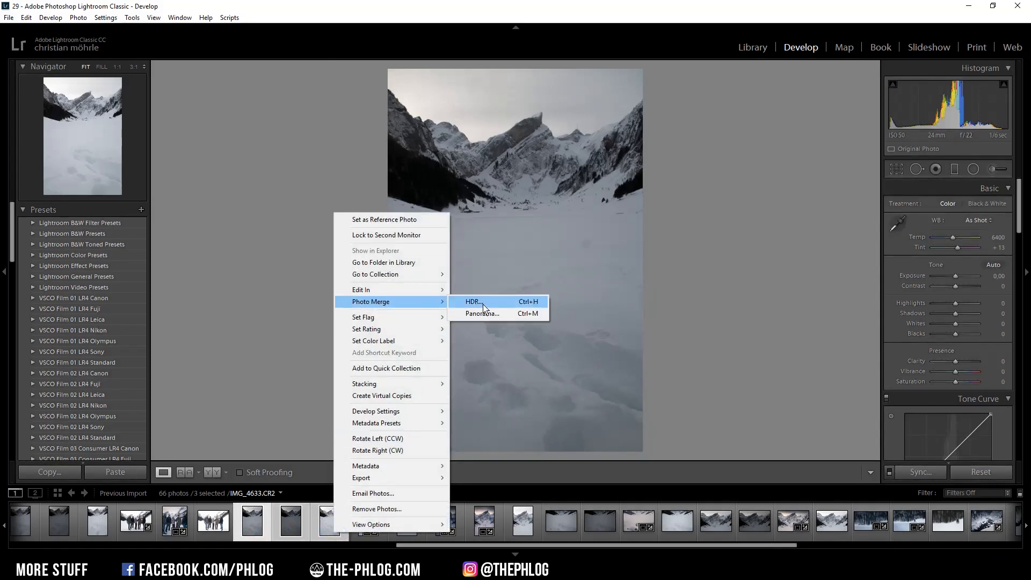
pyautogui.click(484, 304)
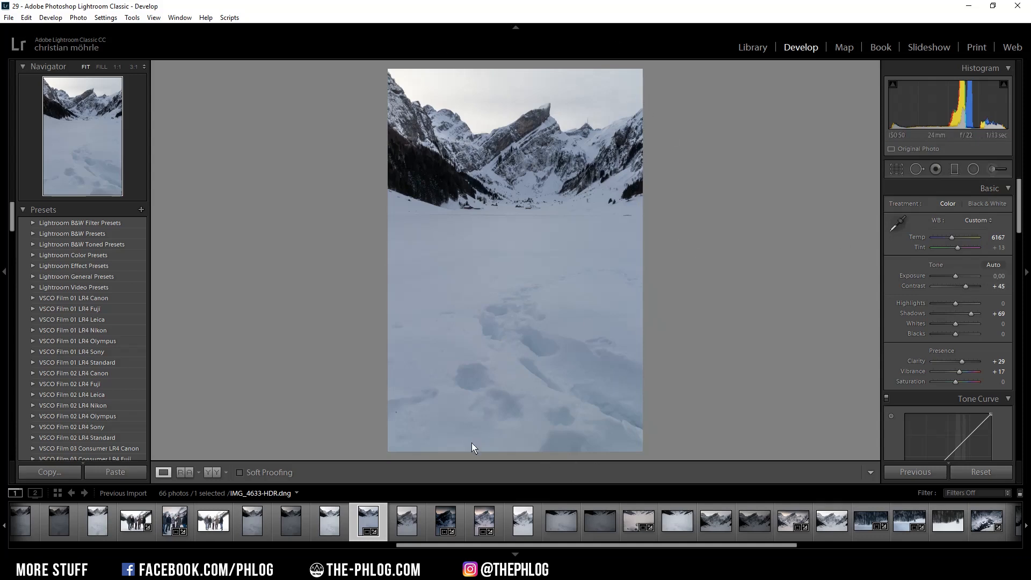
# - Set the radial filter over the foreground footprints to blacks -83, saturation -61, clarity 100 and dehaze 13
pyautogui.click(978, 171)
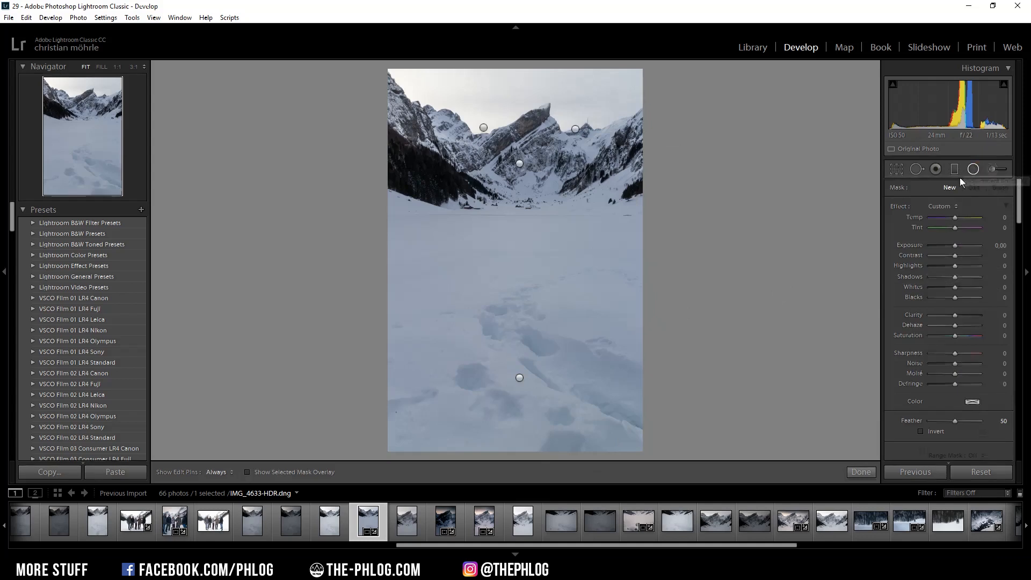
pyautogui.click(519, 377)
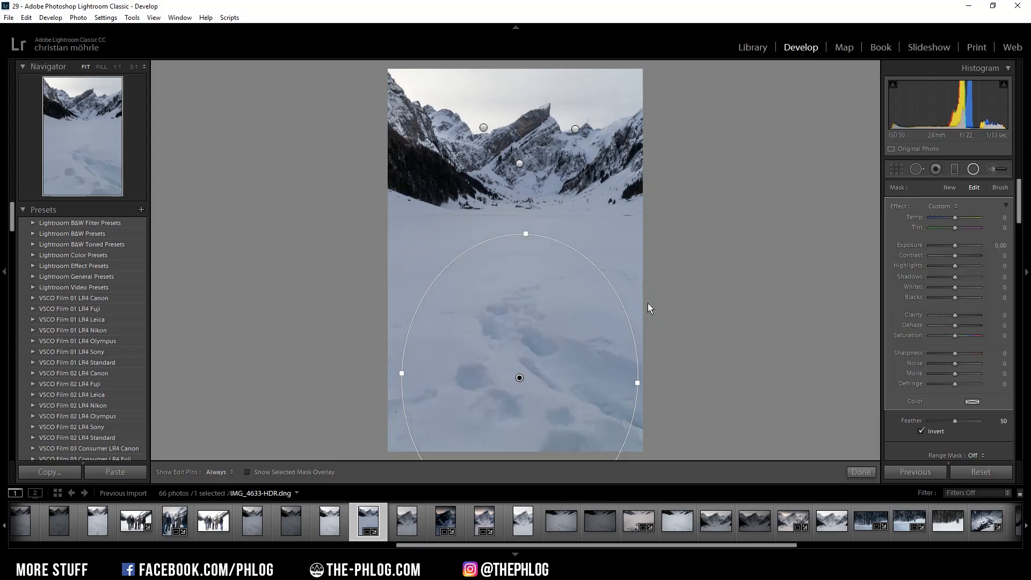
pyautogui.moveTo(955, 299); pyautogui.dragTo(942, 298)
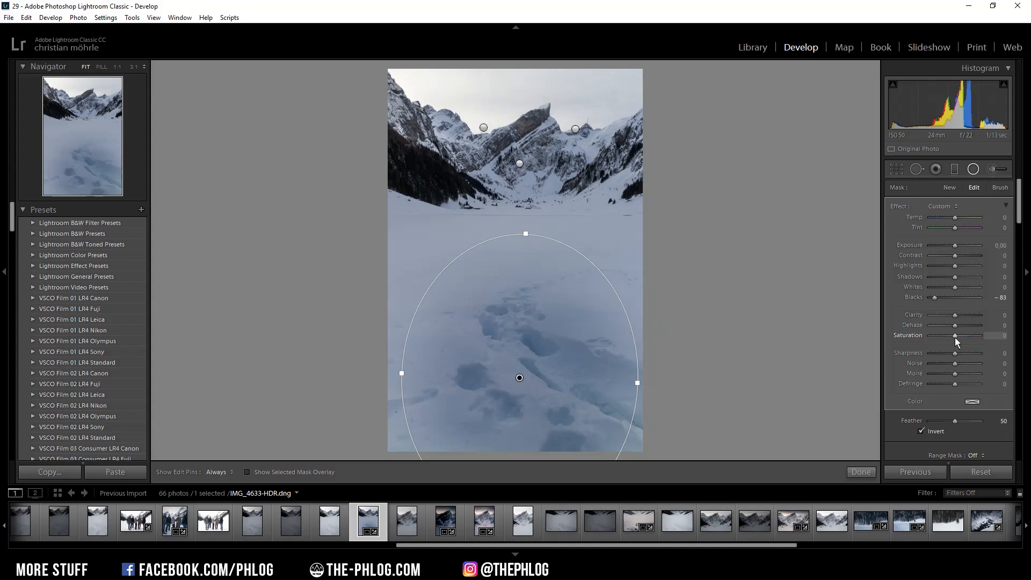
pyautogui.moveTo(954, 337); pyautogui.dragTo(1006, 316)
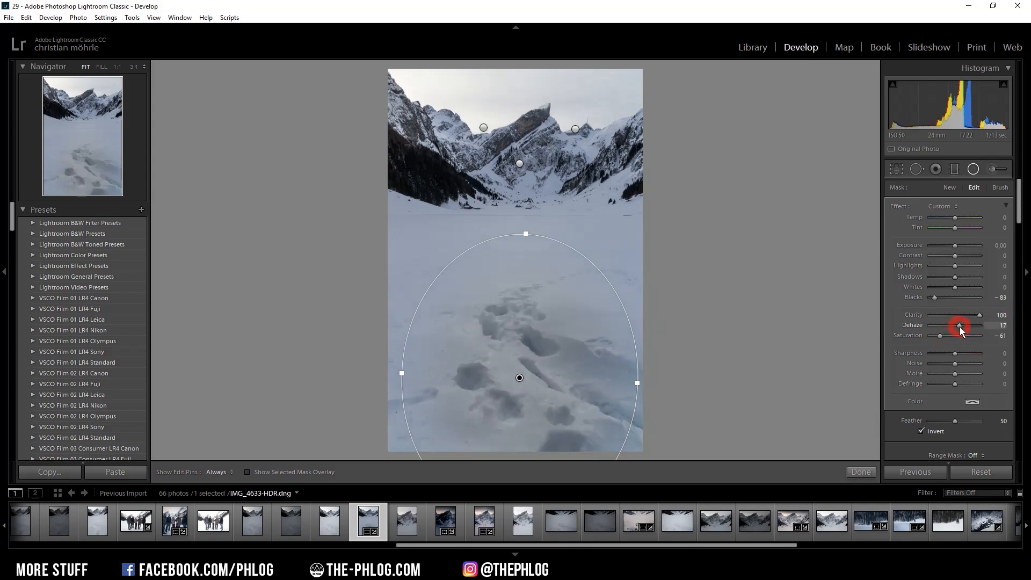
pyautogui.moveTo(959, 327); pyautogui.dragTo(957, 326)
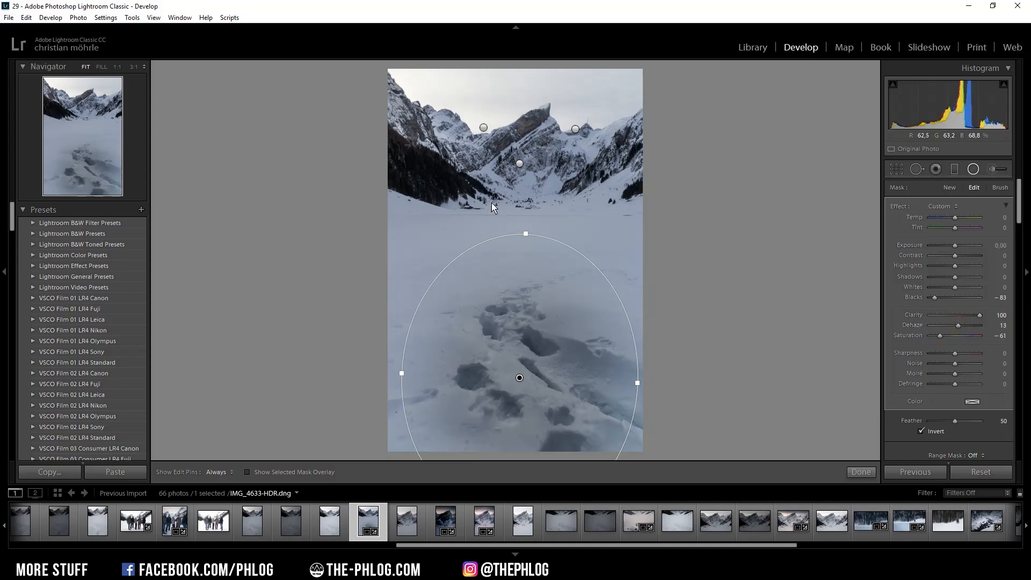
# - Set shadows to 100 and raise the whites slightly in the wide radial filter across the mountains
pyautogui.click(520, 164)
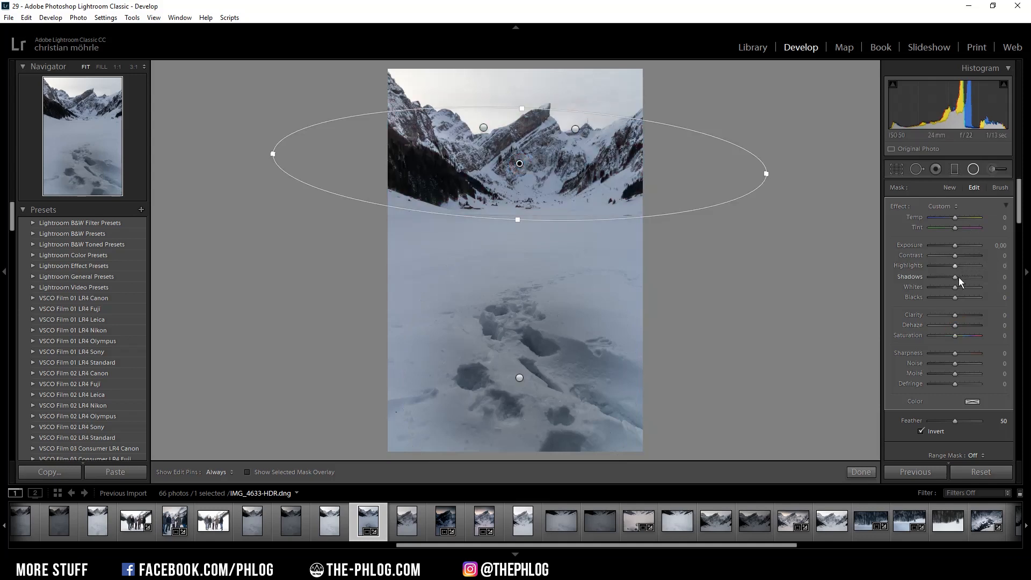
pyautogui.moveTo(971, 278); pyautogui.dragTo(988, 278)
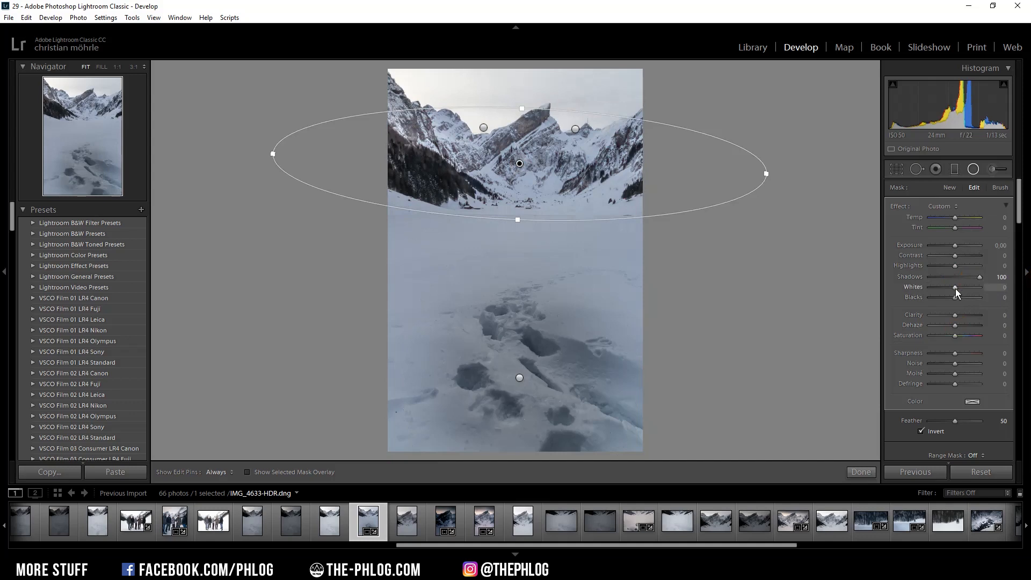
pyautogui.moveTo(958, 289); pyautogui.dragTo(959, 287)
pyautogui.click(948, 187)
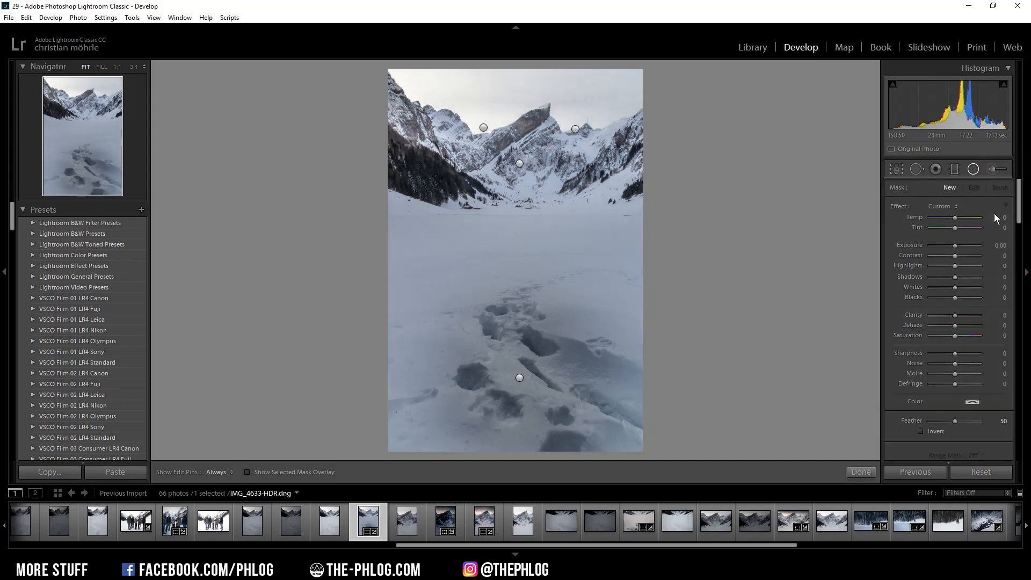
# - Set the radial filter left of the central peak to blacks 100 and temperature 13, tinted with hue 217 at 17% saturation
pyautogui.click(483, 129)
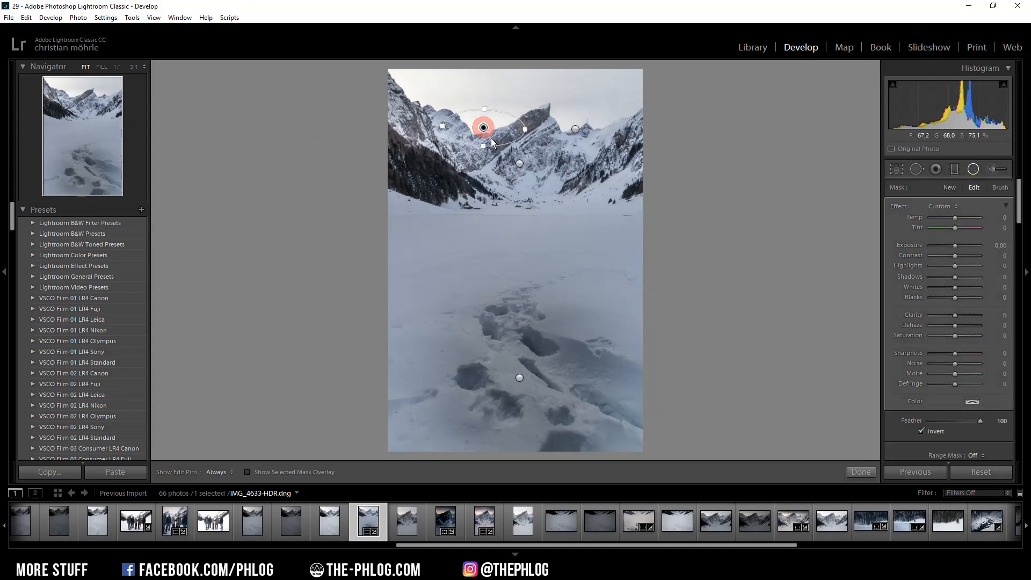
pyautogui.moveTo(954, 298); pyautogui.dragTo(1024, 302)
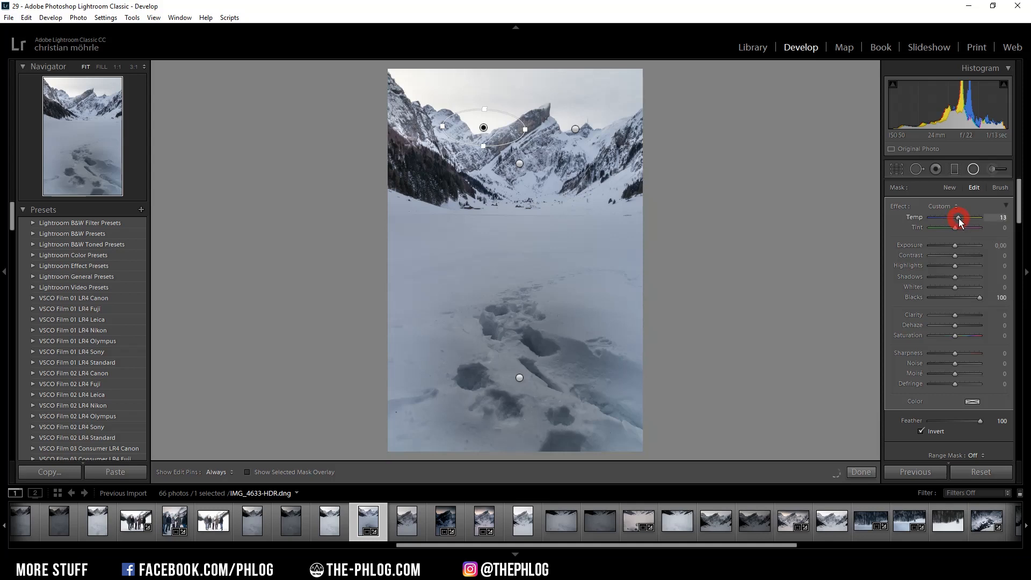
pyautogui.click(970, 402)
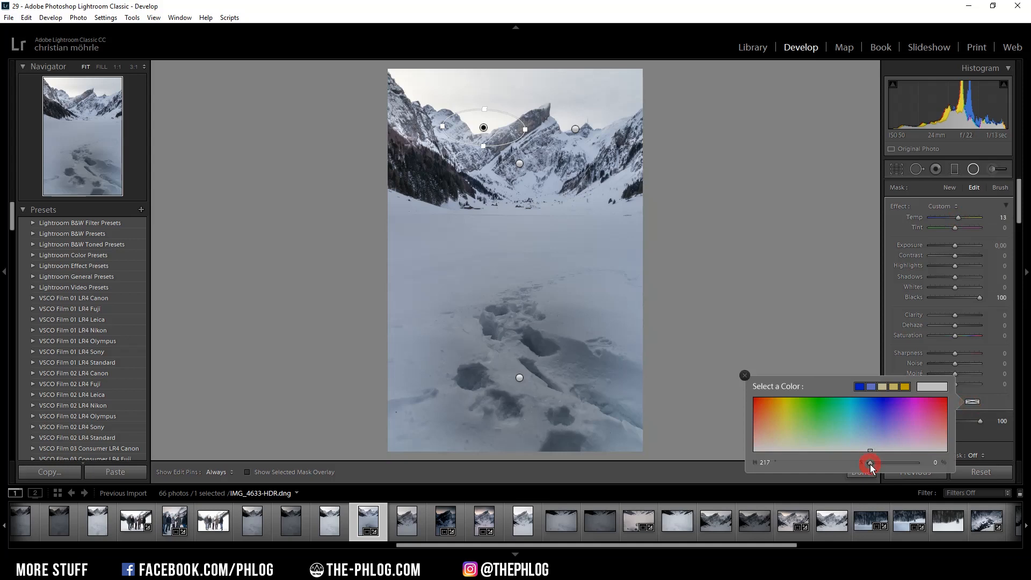
pyautogui.moveTo(869, 464); pyautogui.dragTo(878, 464)
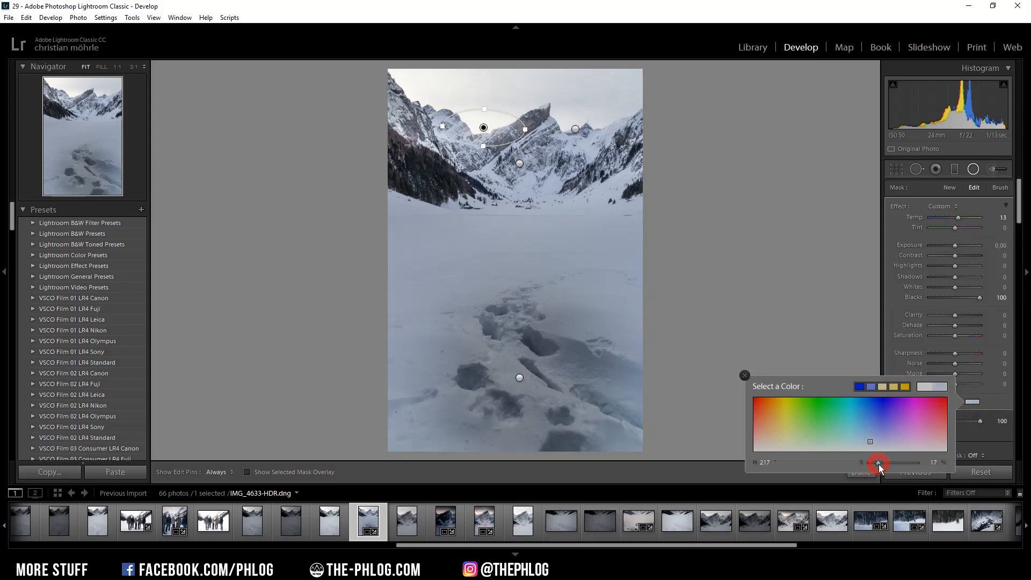
# - Set the radial filter right of the central peak to temperature 15 and blacks 100, and add a light hue 217 tint
pyautogui.click(575, 129)
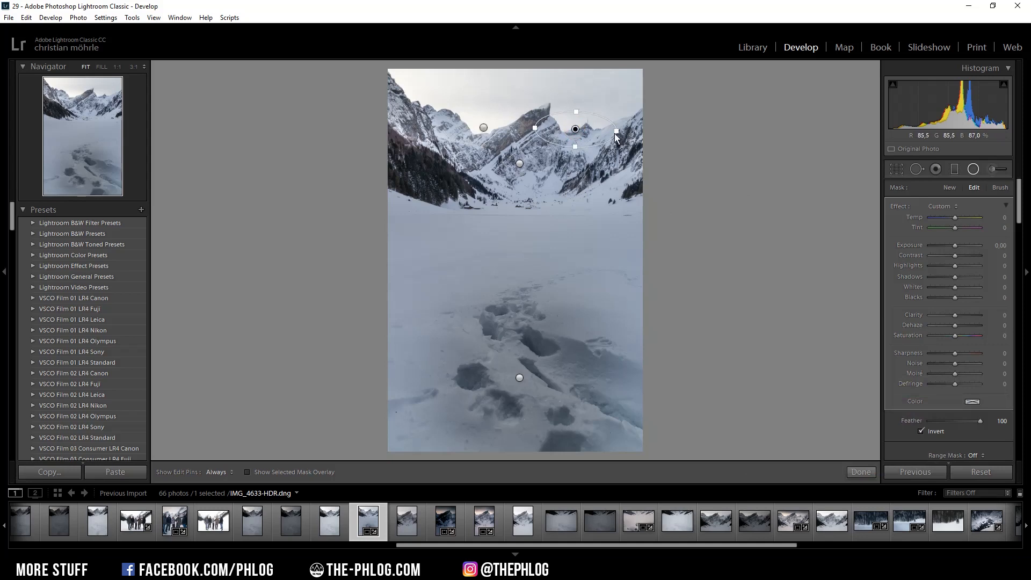
pyautogui.moveTo(955, 218); pyautogui.dragTo(959, 218)
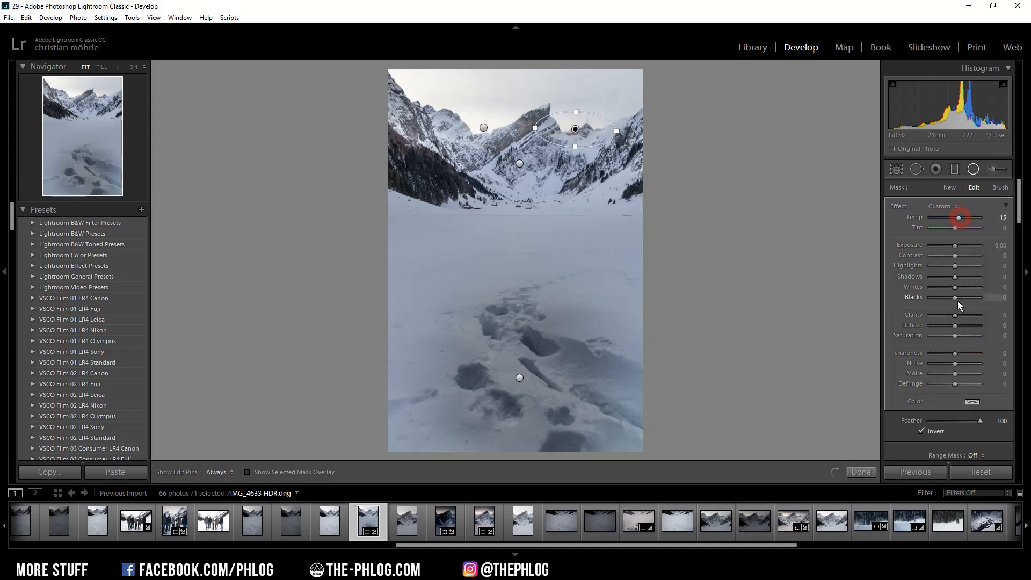
pyautogui.moveTo(955, 298); pyautogui.dragTo(1024, 307)
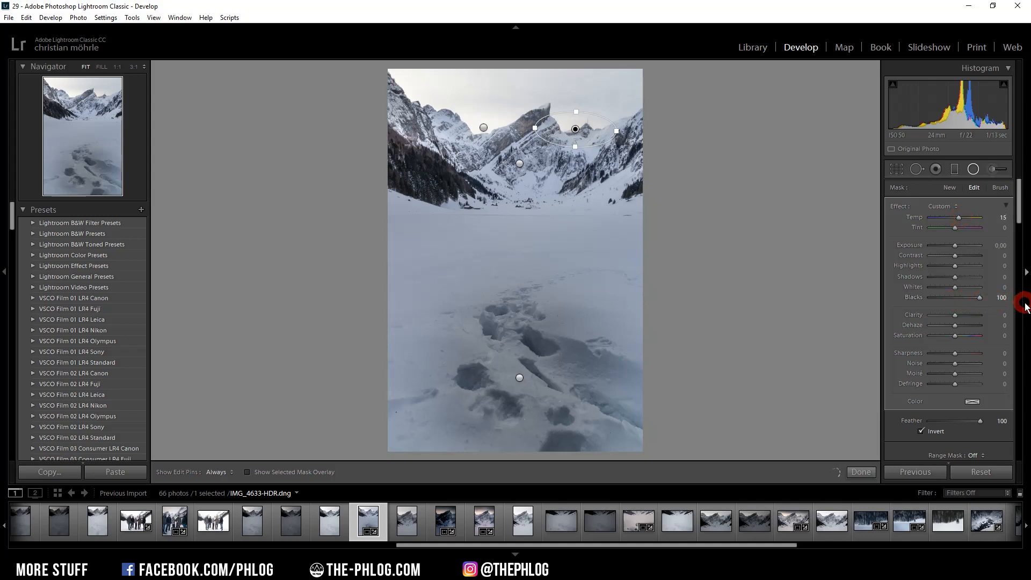
pyautogui.click(973, 401)
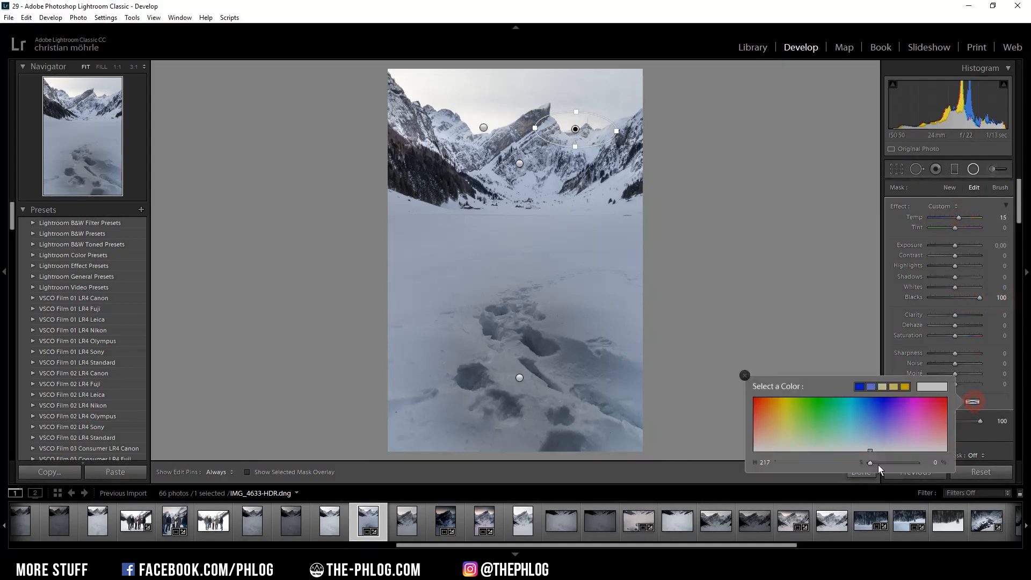
pyautogui.moveTo(870, 464); pyautogui.dragTo(878, 465)
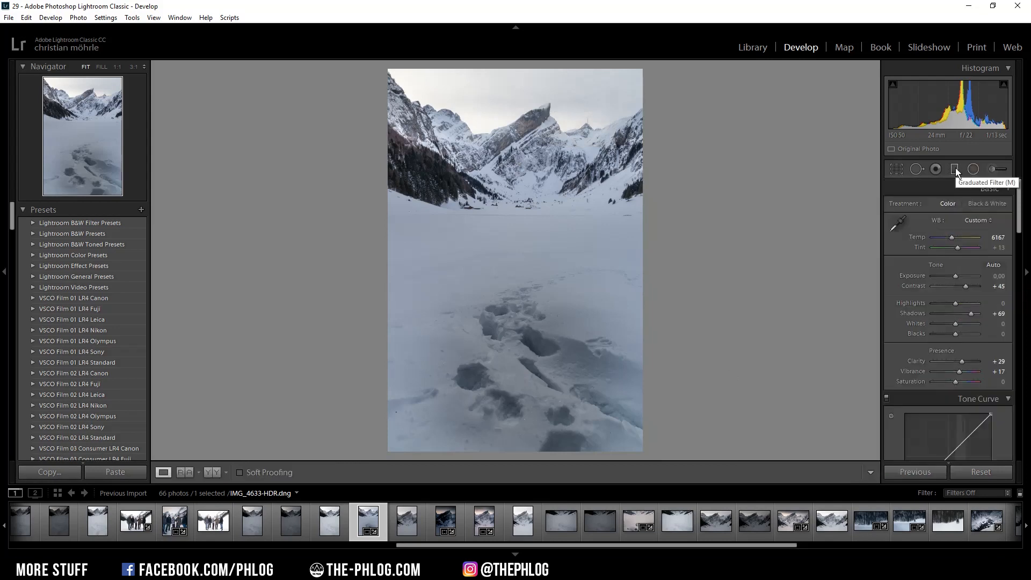
# - Set the graduated filter over the snowy foreground to exposure 0.35 and contrast 9, and raise its shadows and whites
pyautogui.click(955, 170)
pyautogui.click(522, 101)
pyautogui.click(524, 204)
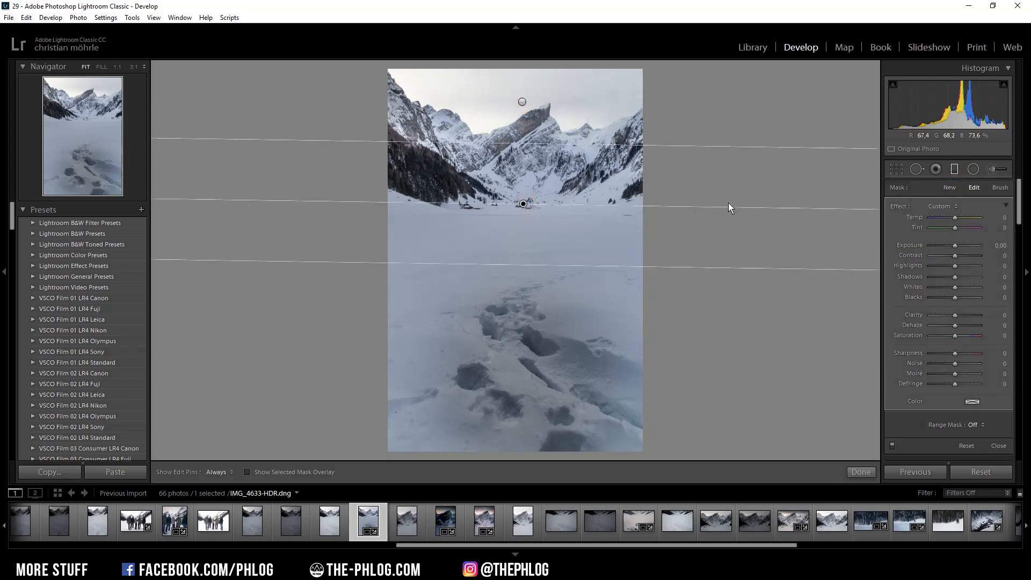
pyautogui.moveTo(956, 246); pyautogui.dragTo(958, 246)
pyautogui.click(955, 256)
pyautogui.moveTo(955, 257); pyautogui.dragTo(957, 257)
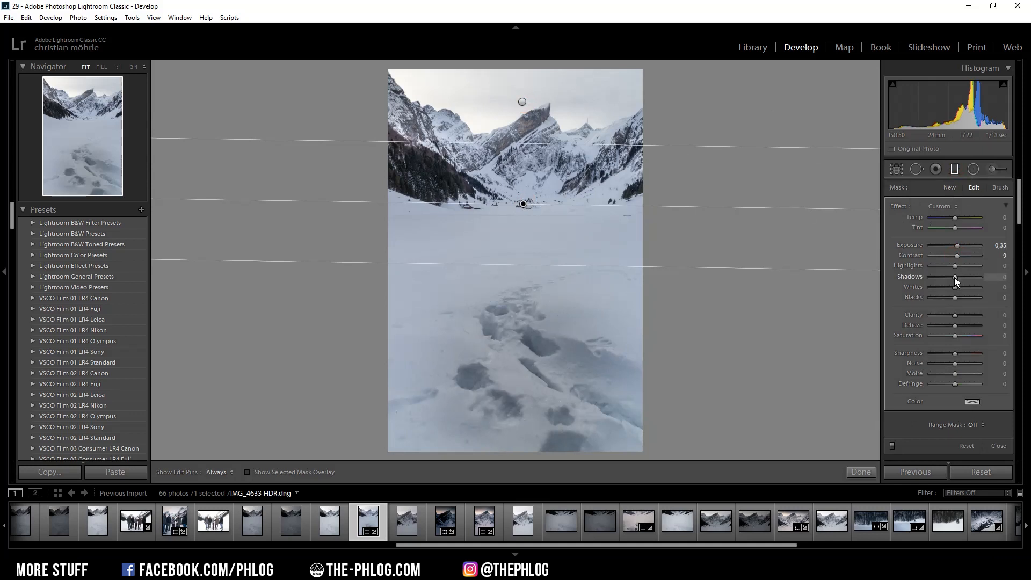
pyautogui.moveTo(955, 277); pyautogui.dragTo(973, 287)
# - Set the graduated filter over the sky to exposure -1.04, contrast 100, highlights -83 and clarity 100
pyautogui.moveTo(525, 103); pyautogui.dragTo(521, 150)
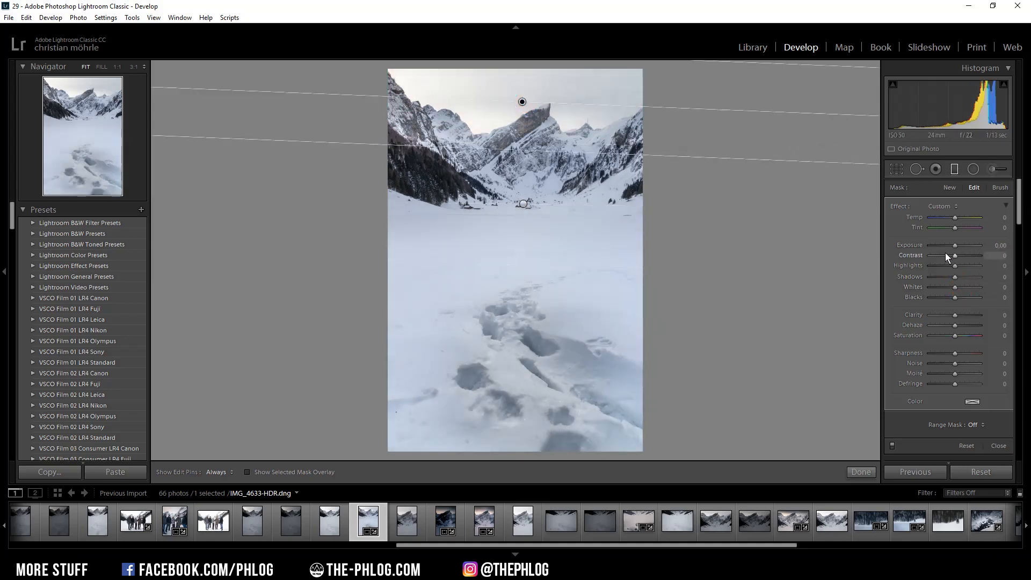
pyautogui.moveTo(954, 246); pyautogui.dragTo(1018, 261)
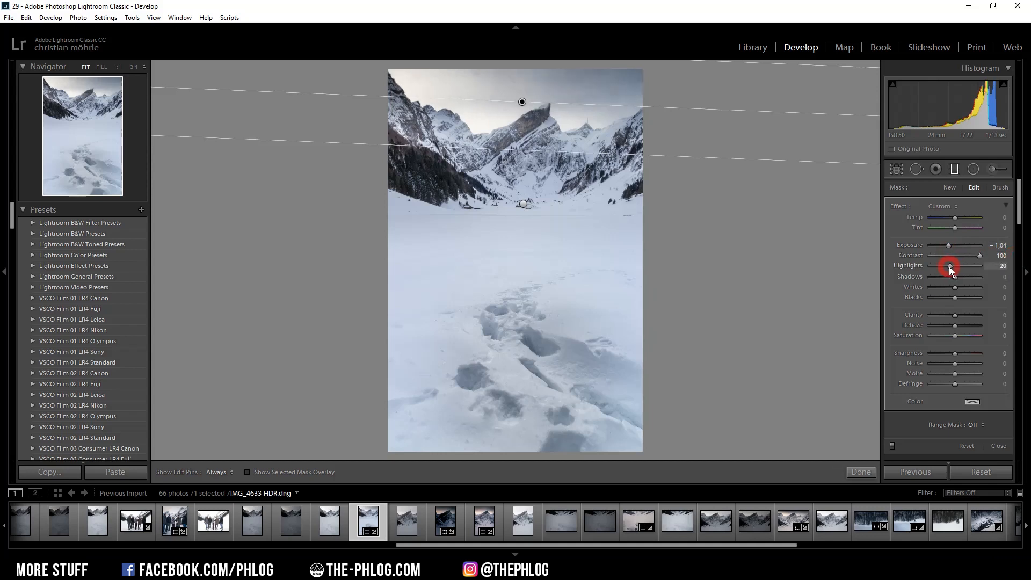
pyautogui.moveTo(944, 266); pyautogui.dragTo(939, 267)
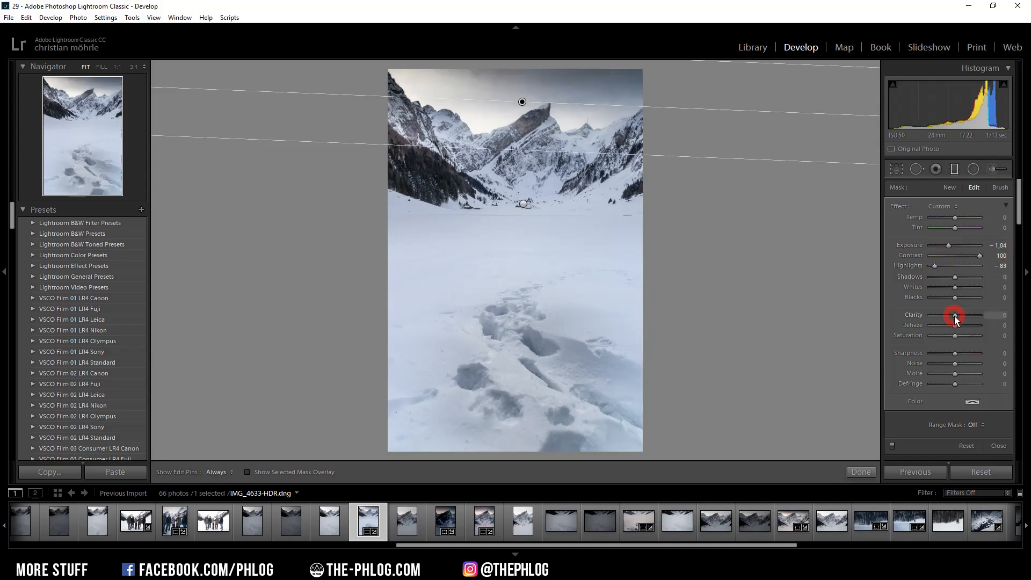
pyautogui.moveTo(1001, 318); pyautogui.dragTo(1001, 317)
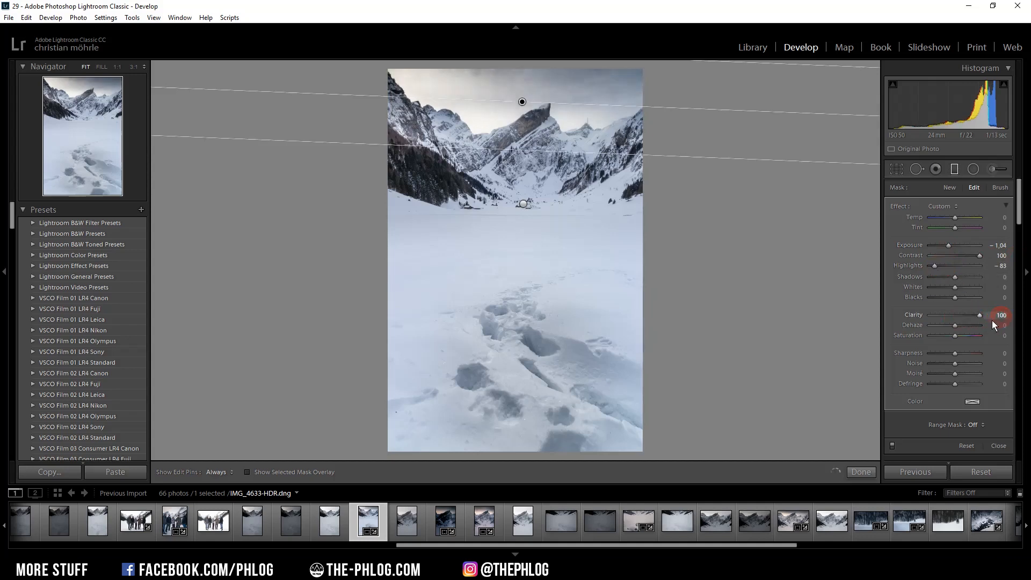
# - Slightly lower the saturation of the sky's graduated filter, close it, and set the HSL saturation to yellow 20 and blue 36
pyautogui.moveTo(955, 337); pyautogui.dragTo(950, 334)
pyautogui.press('m')
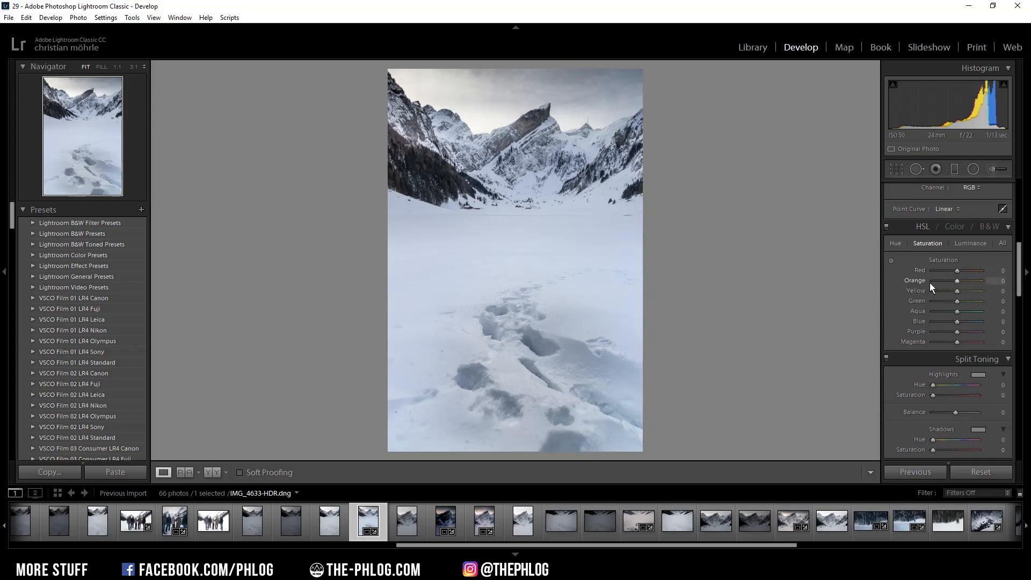
pyautogui.moveTo(977, 281); pyautogui.dragTo(965, 322)
# - Split-tone the photo with hue 32 at saturation 26 in the highlights and hue 215 at saturation 13 in the shadows
pyautogui.moveTo(1019, 245); pyautogui.dragTo(1019, 272)
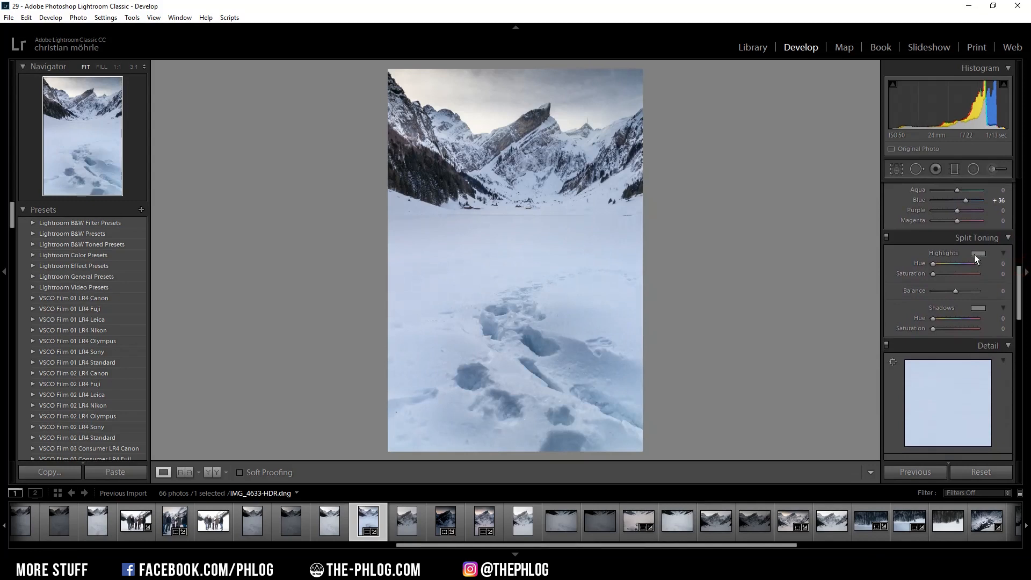
pyautogui.moveTo(1018, 273); pyautogui.dragTo(1017, 271)
pyautogui.click(981, 259)
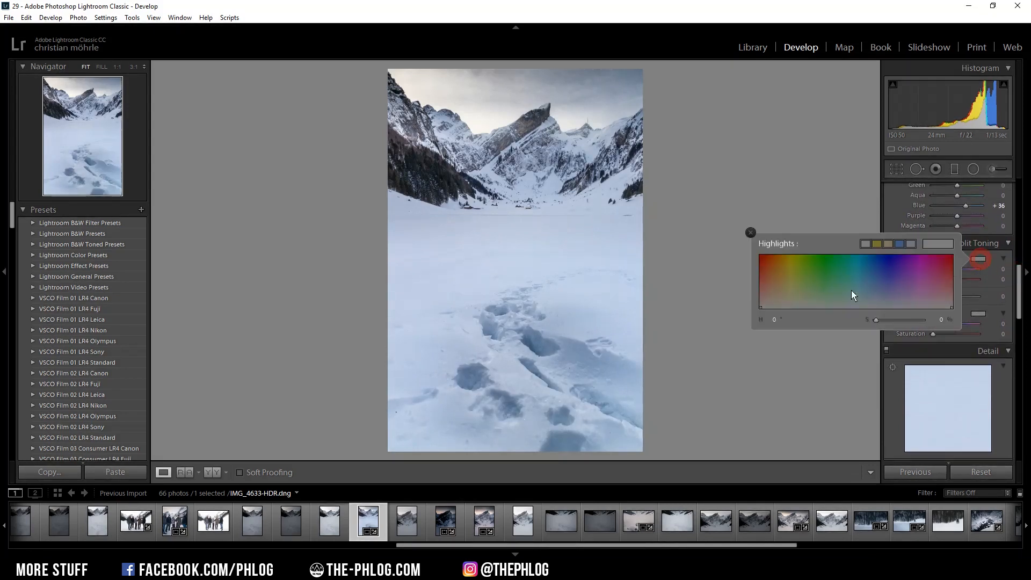
pyautogui.click(782, 303)
pyautogui.moveTo(781, 300); pyautogui.dragTo(776, 299)
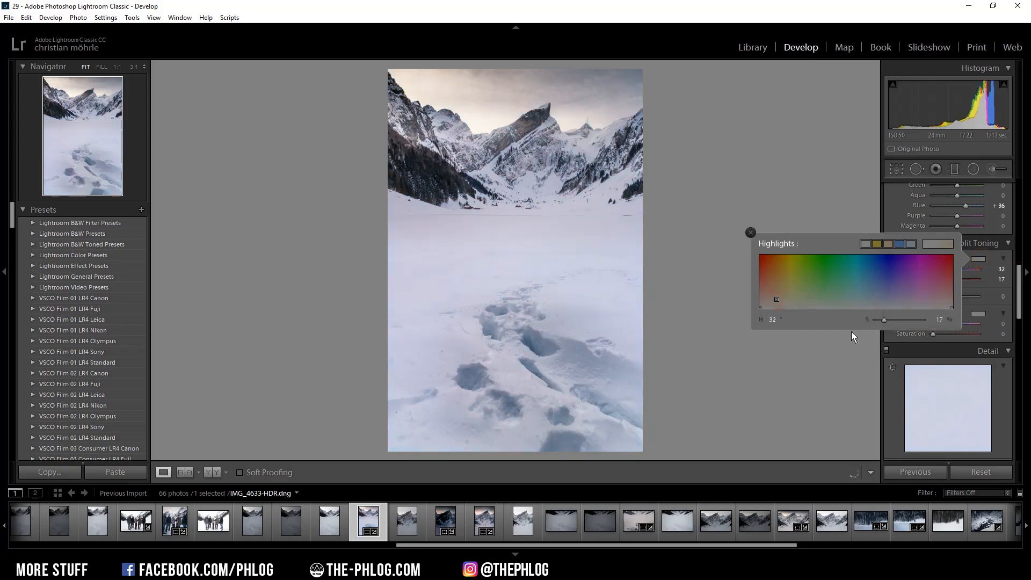
pyautogui.moveTo(884, 321); pyautogui.dragTo(887, 321)
pyautogui.click(976, 314)
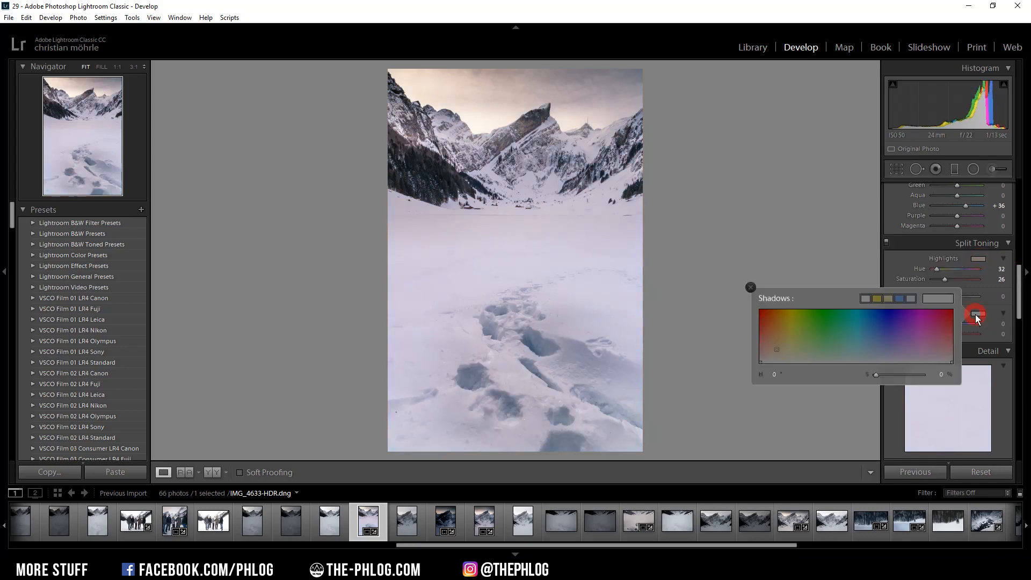
pyautogui.click(878, 360)
# - Compare the photo with and without the split toning
pyautogui.click(887, 259)
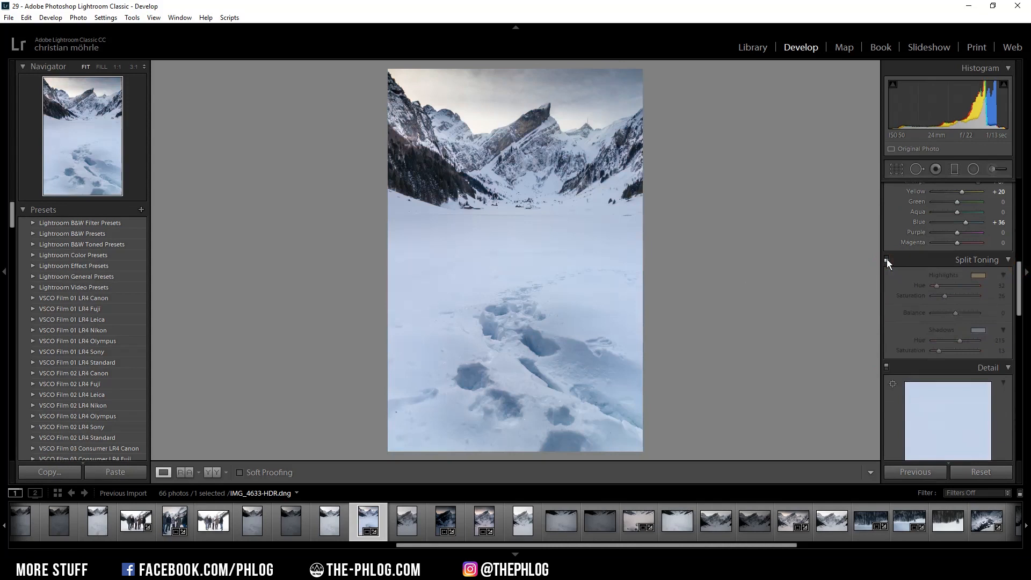
pyautogui.click(887, 259)
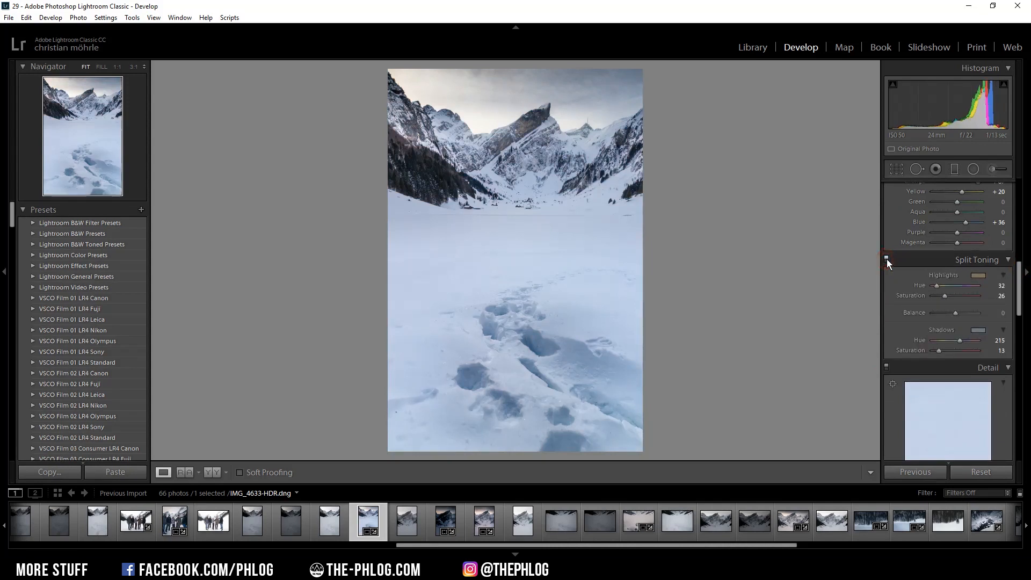
pyautogui.click(886, 259)
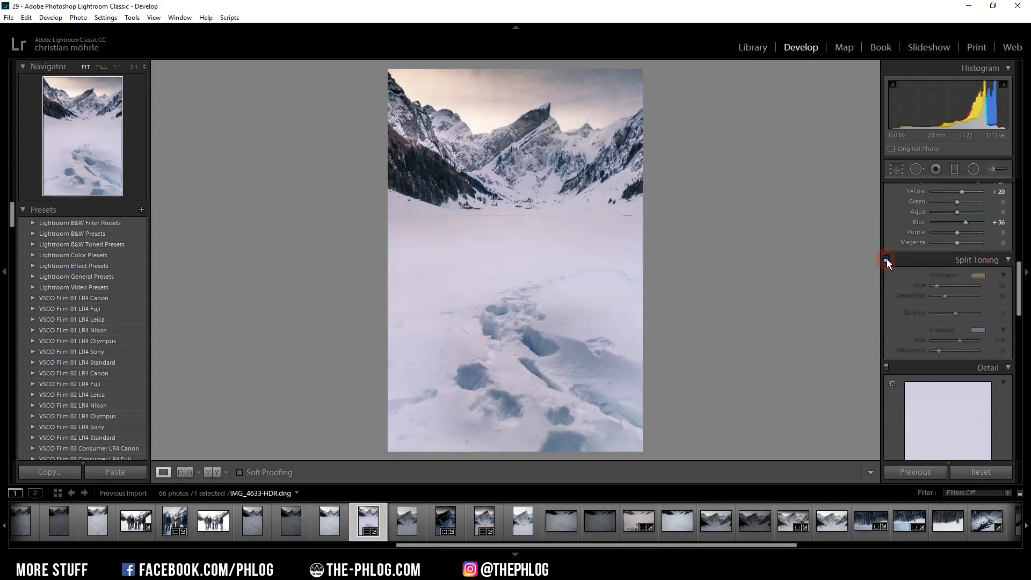
# - Increase the sharpening amount and masking, and add a slight dark post-crop vignette
pyautogui.scroll(-5, 913, 279)
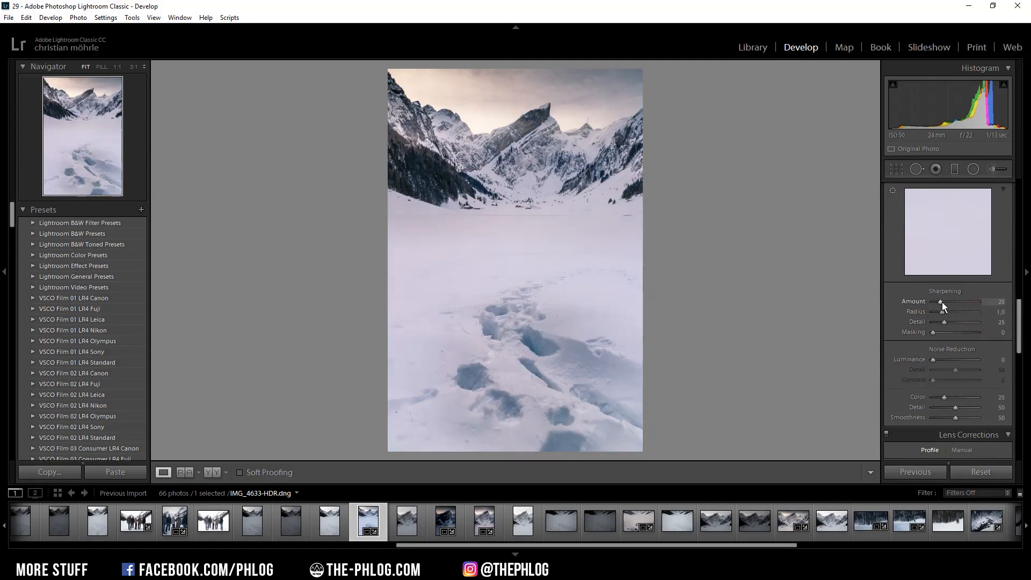
pyautogui.moveTo(942, 312); pyautogui.dragTo(965, 333)
pyautogui.moveTo(1019, 308); pyautogui.dragTo(1020, 380)
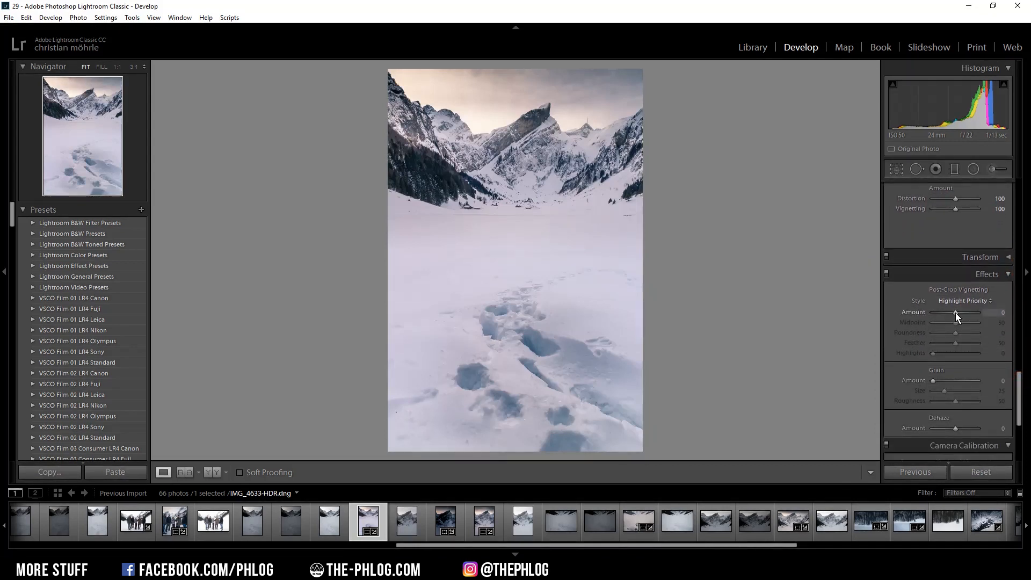
pyautogui.moveTo(955, 313); pyautogui.dragTo(953, 314)
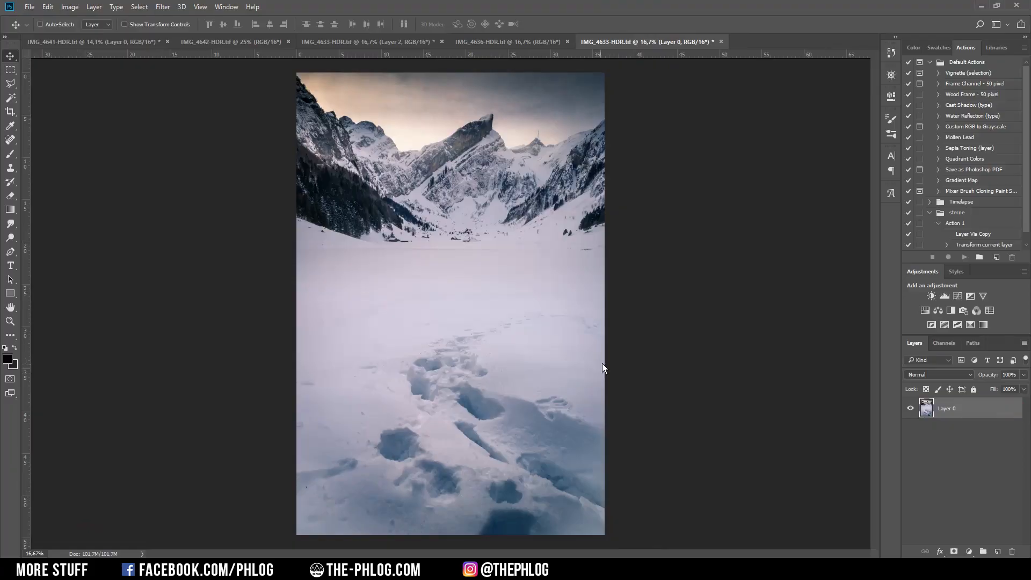
# - In Photoshop, remove the faint distant footprints near the snowfield's right edge with the Spot Healing Brush in Content-Aware mode
pyautogui.scroll(3, 607, 357)
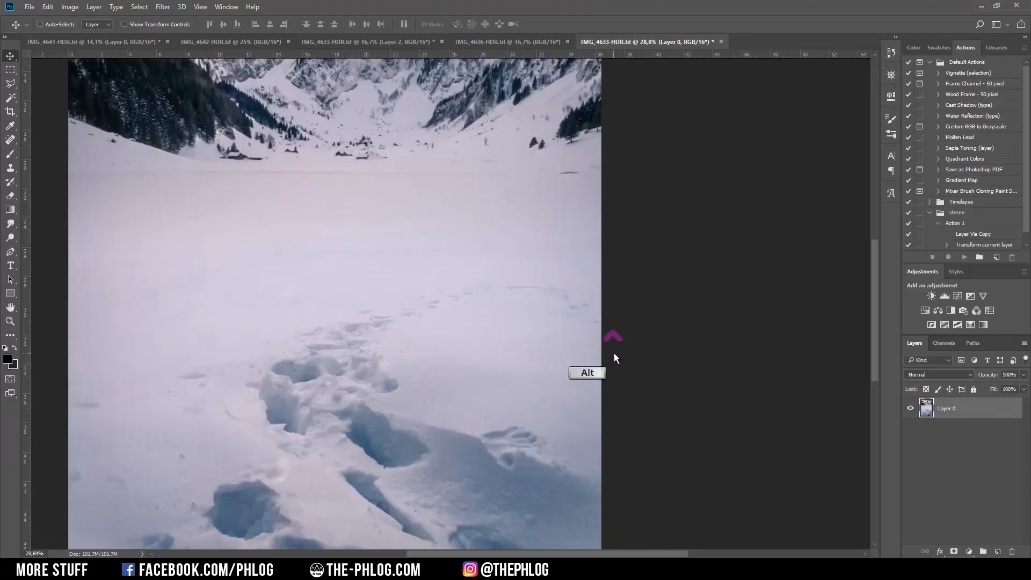
pyautogui.scroll(3, 589, 342)
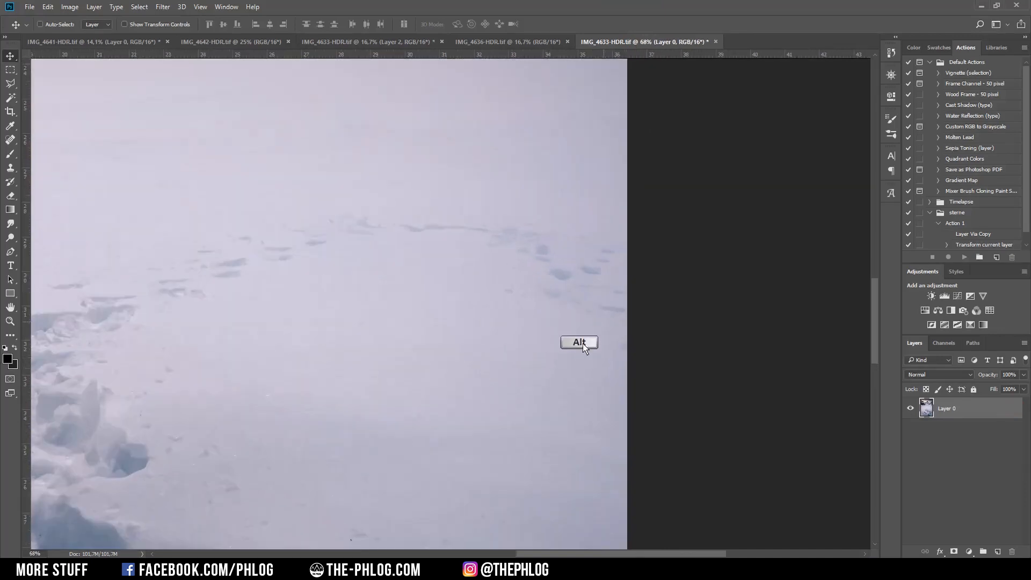
pyautogui.scroll(-2, 596, 328)
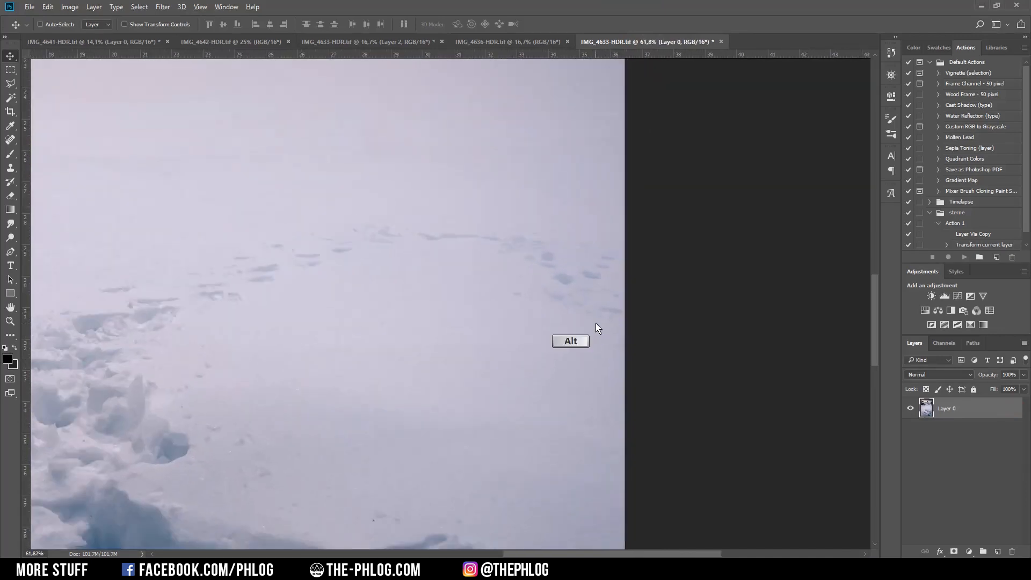
pyautogui.scroll(-1, 595, 327)
pyautogui.scroll(-1, 590, 333)
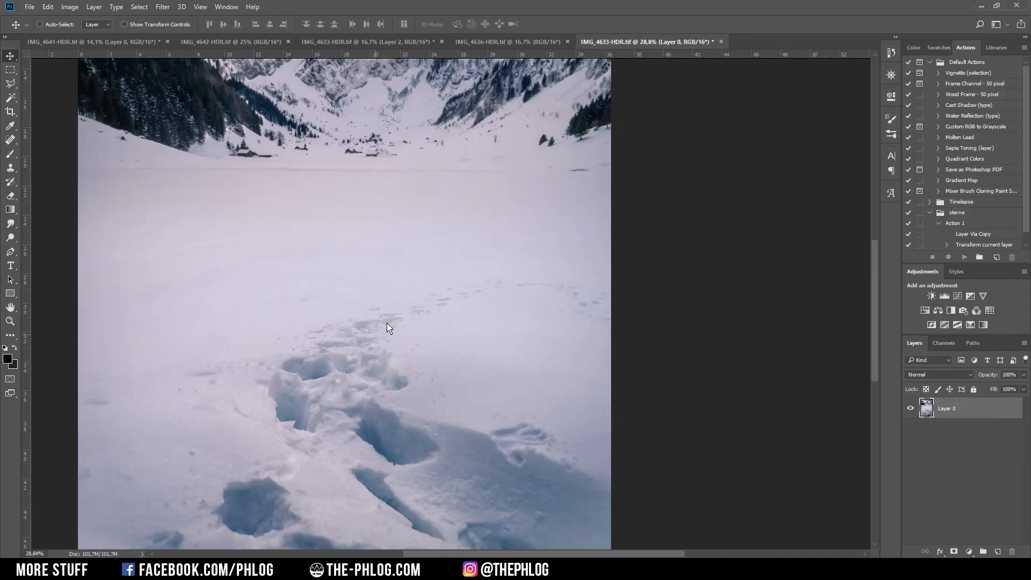
pyautogui.scroll(2, 630, 317)
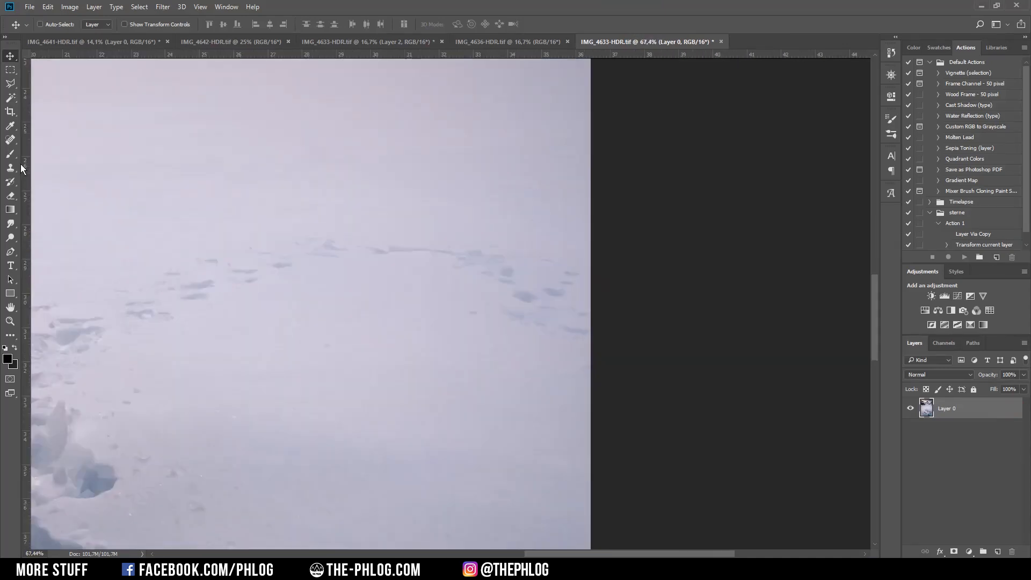
pyautogui.click(10, 139)
pyautogui.moveTo(559, 323); pyautogui.dragTo(577, 330)
pyautogui.moveTo(493, 293)
pyautogui.mouseDown()
pyautogui.moveTo(528, 294)
pyautogui.moveTo(476, 272)
pyautogui.moveTo(445, 294)
pyautogui.mouseUp()
pyautogui.click(492, 246)
pyautogui.rightClick(449, 258)
pyautogui.press('Escape')
pyautogui.moveTo(465, 250); pyautogui.dragTo(370, 248)
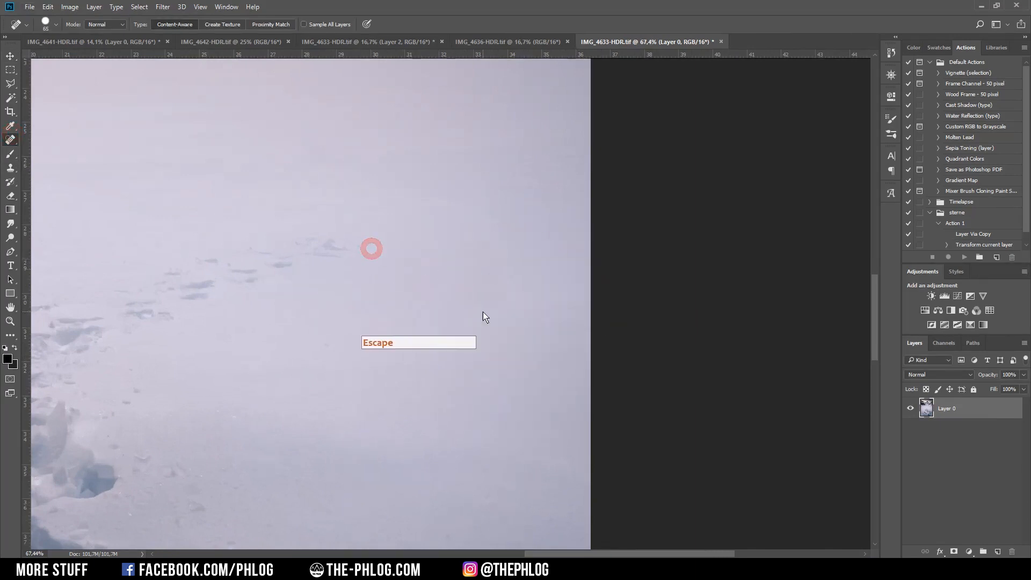
pyautogui.scroll(-5, 476, 313)
# - Apply the Color Efex Pro 4 Polarization filter with rotation 105° and strength 200%
pyautogui.press('b')
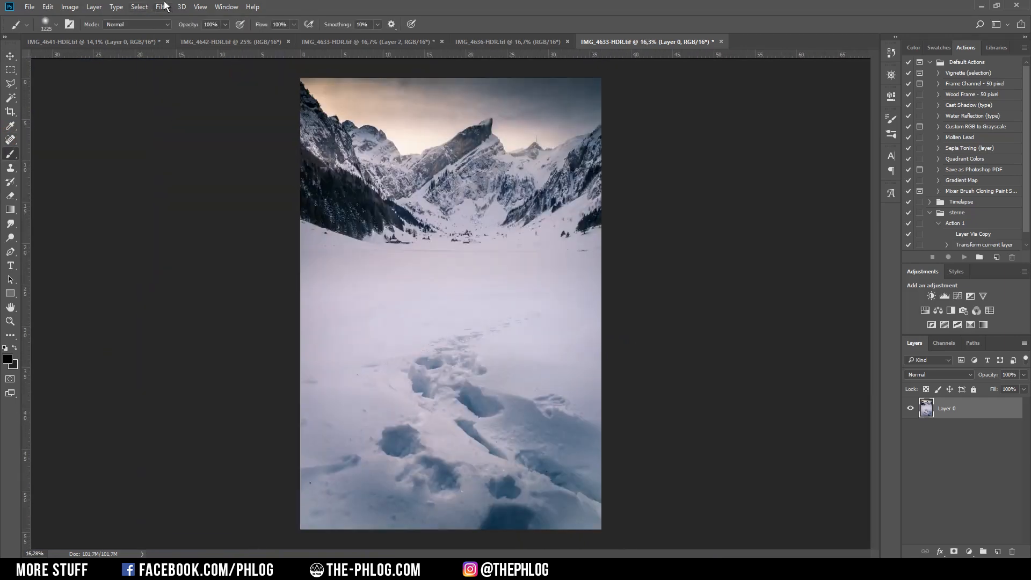
pyautogui.click(163, 6)
pyautogui.moveTo(210, 232)
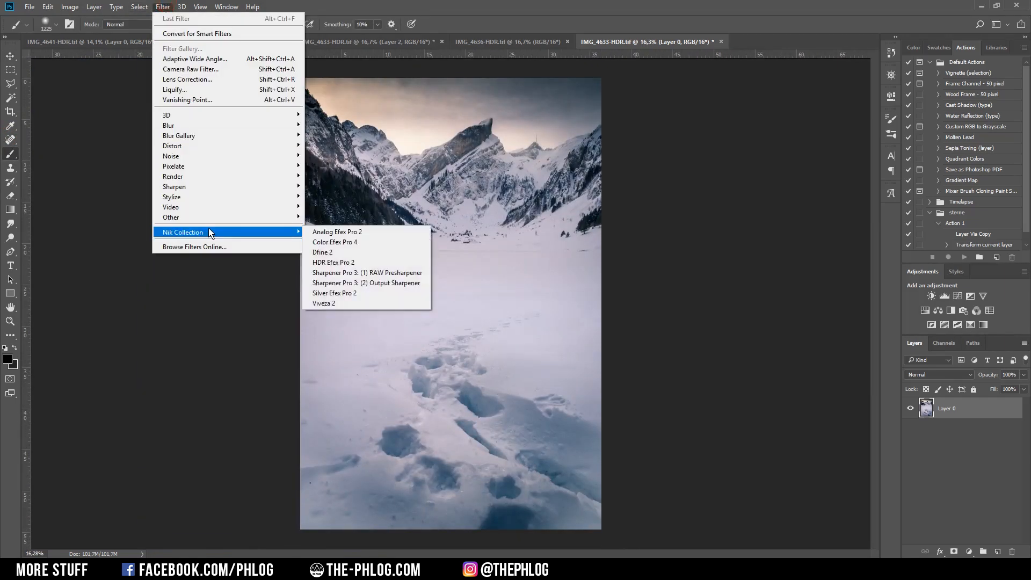
pyautogui.click(376, 242)
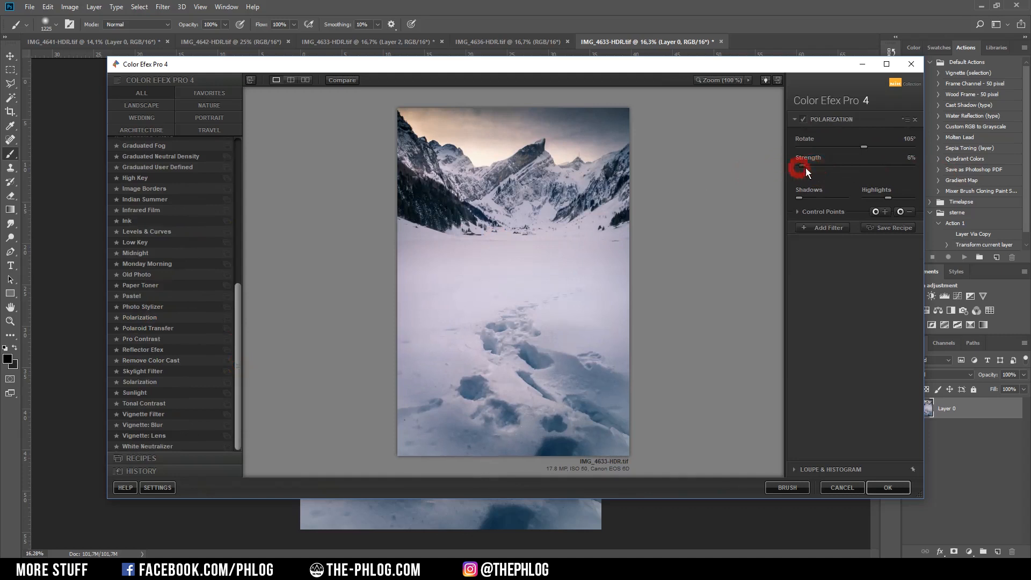
pyautogui.moveTo(839, 167); pyautogui.dragTo(937, 167)
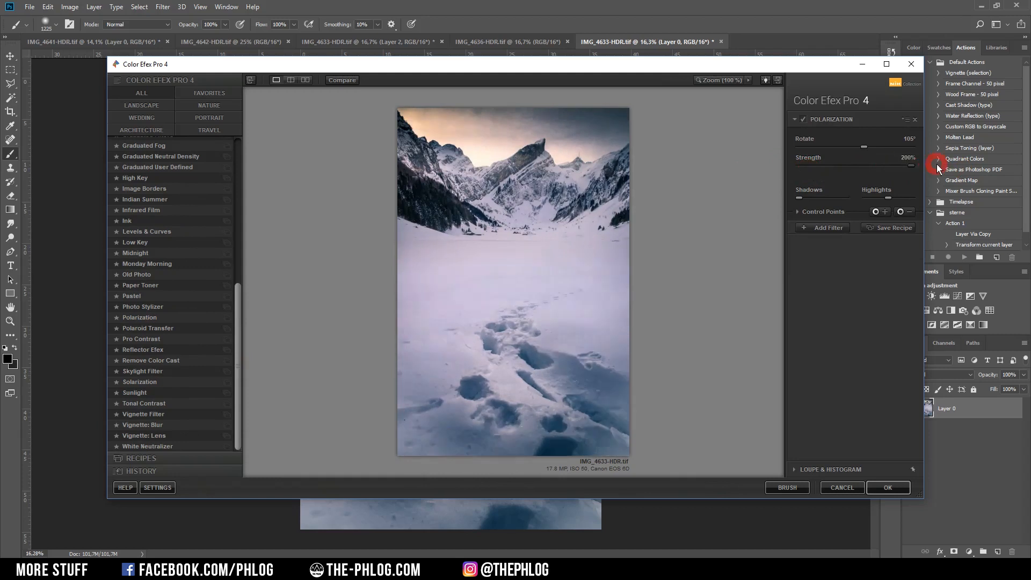
pyautogui.click(888, 488)
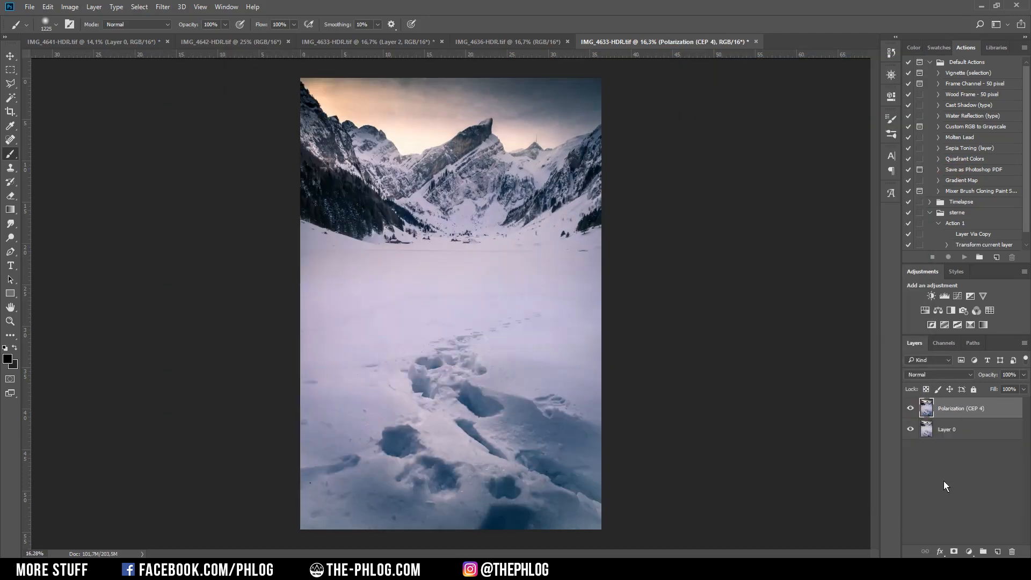
# - Add a mask to the Polarization layer and paint black across the mountains and far snow with a larger soft brush
pyautogui.click(954, 551)
pyautogui.moveTo(483, 337); pyautogui.dragTo(515, 341)
pyautogui.moveTo(265, 270)
pyautogui.mouseDown()
pyautogui.moveTo(395, 252)
pyautogui.moveTo(319, 224)
pyautogui.moveTo(601, 224)
pyautogui.mouseUp()
# - Compare the photo with and without the masked Polarization layer
pyautogui.click(910, 406)
pyautogui.click(910, 406)
pyautogui.click(910, 405)
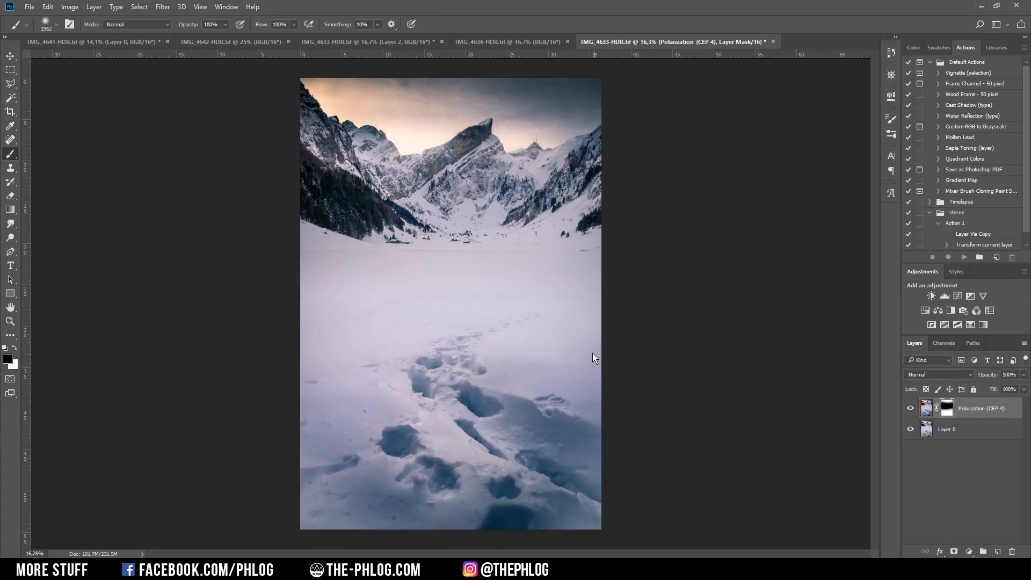
pyautogui.click(909, 408)
pyautogui.click(910, 408)
pyautogui.click(910, 408)
pyautogui.click(909, 408)
# - Merge the Polarization layer down and apply the Color Efex Pro 4 Skylight Filter at 24% strength
pyautogui.hotkey('ctrl', 'e')
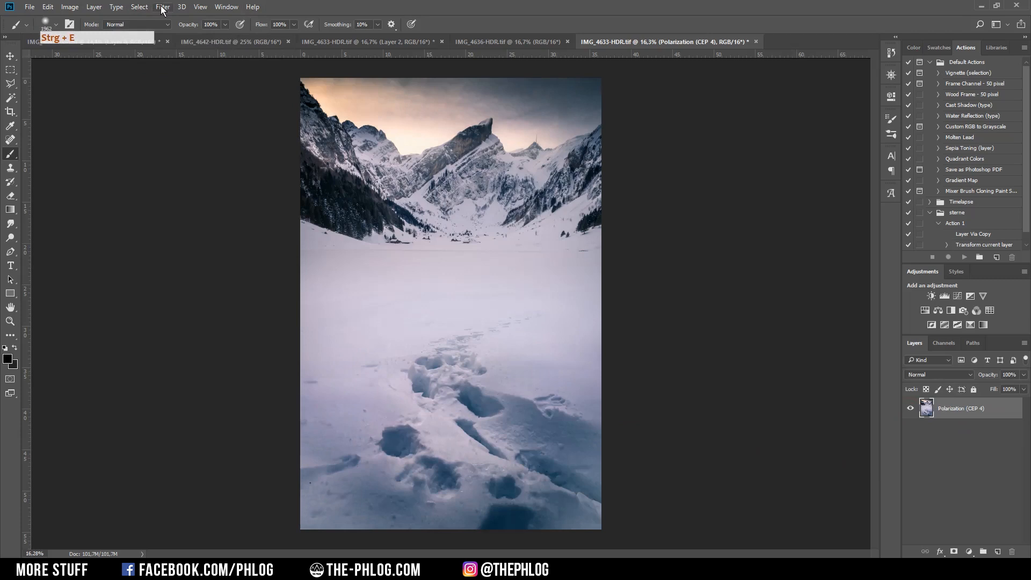
pyautogui.click(161, 8)
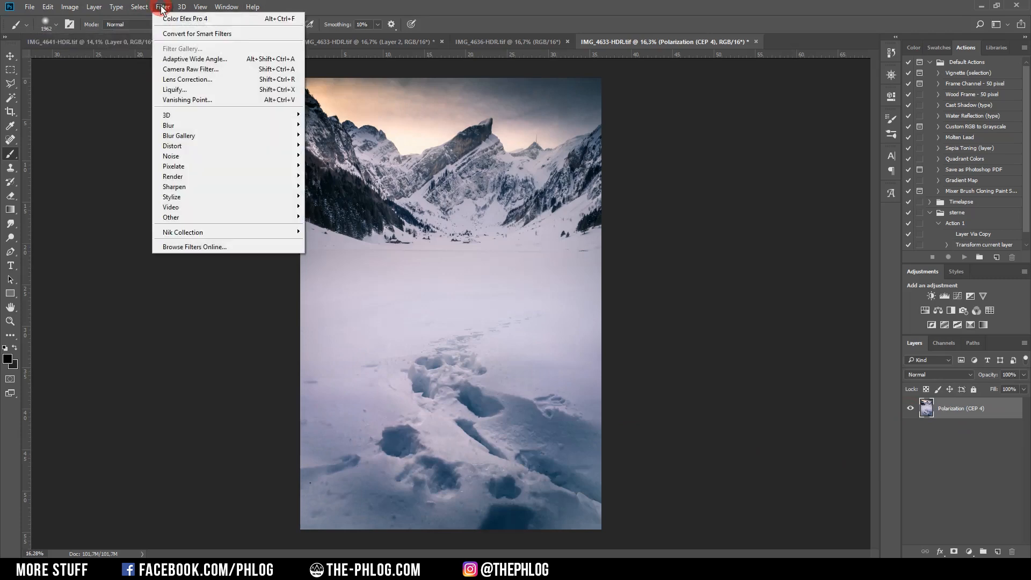
pyautogui.moveTo(295, 232)
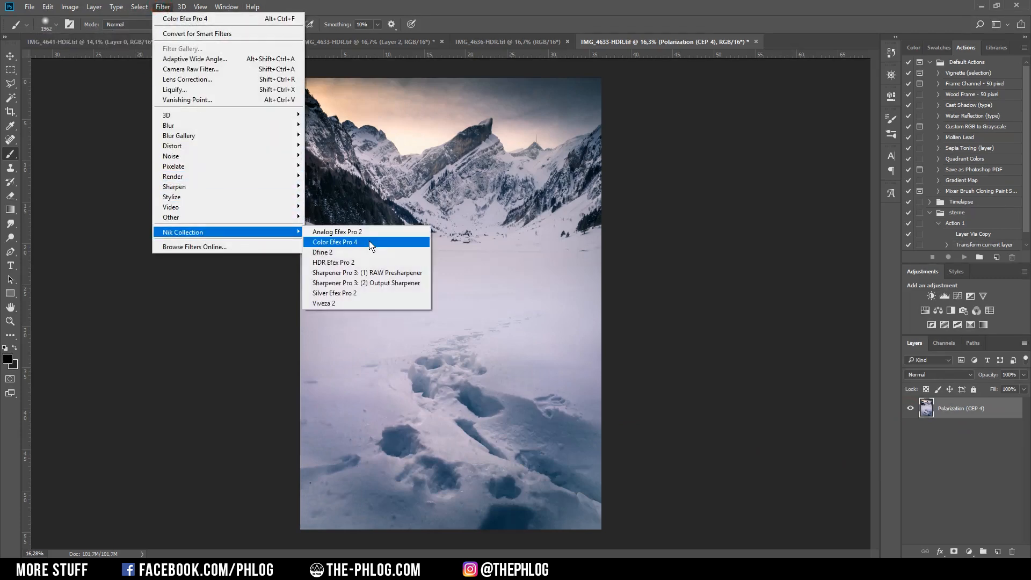
pyautogui.click(369, 241)
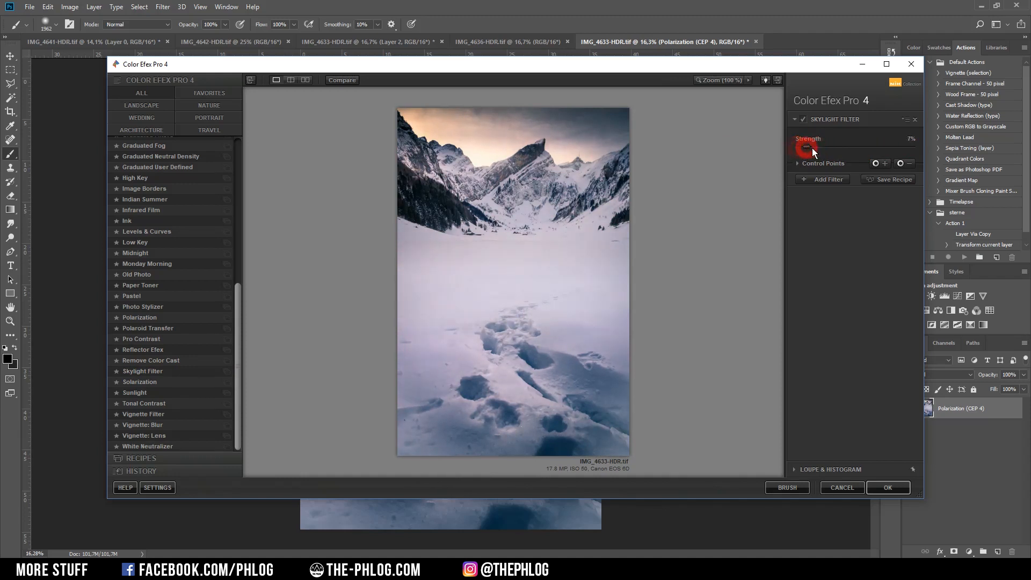
pyautogui.click(888, 487)
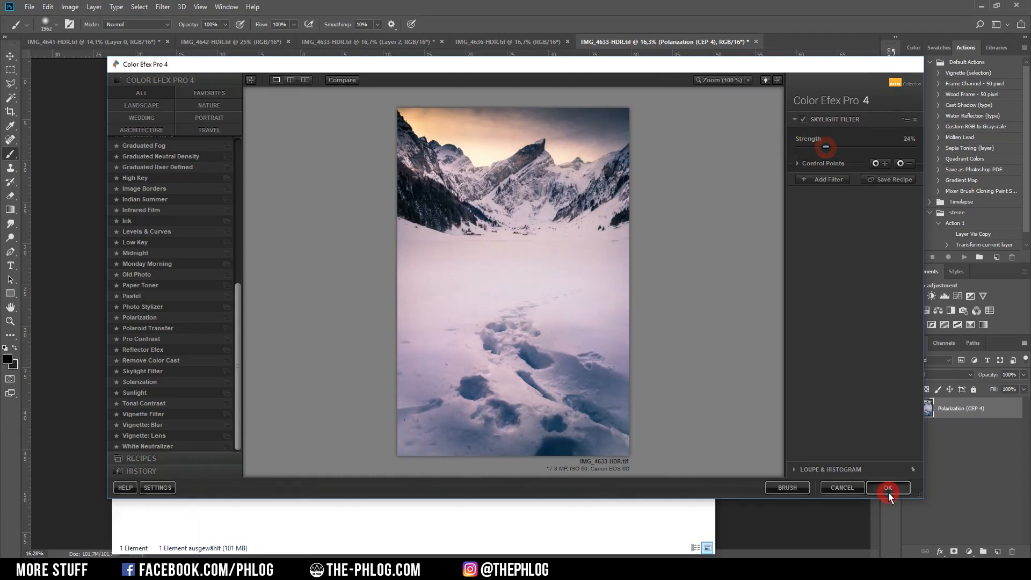
# - Mask the Skylight Filter layer, brush its effect off the snowy foreground and mountains, and merge it down
pyautogui.click(955, 551)
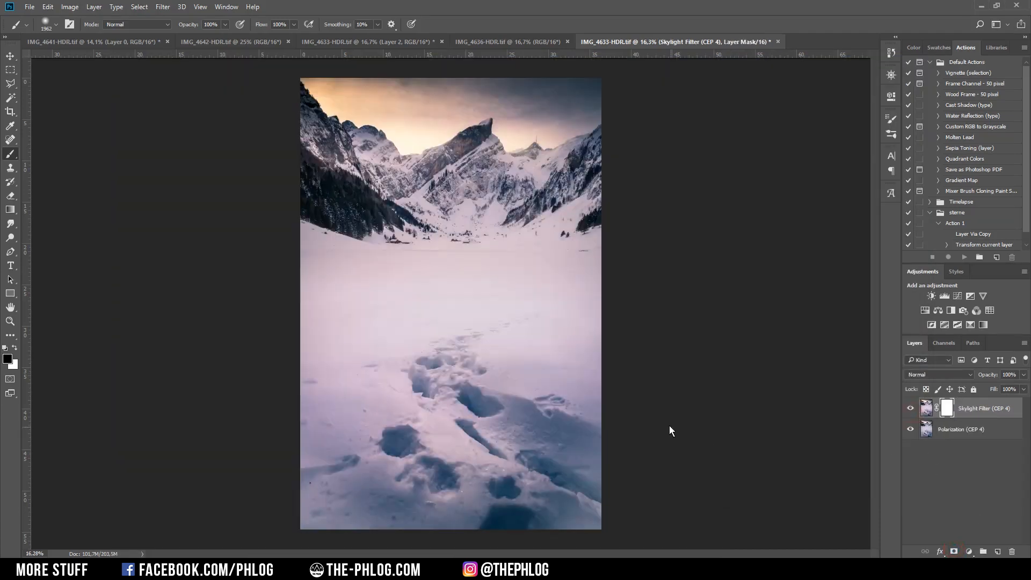
pyautogui.keyDown('alt'); pyautogui.moveTo(569, 378); pyautogui.dragTo(598, 378); pyautogui.keyUp('alt')
pyautogui.moveTo(627, 458)
pyautogui.mouseDown()
pyautogui.moveTo(325, 466)
pyautogui.moveTo(518, 353)
pyautogui.moveTo(511, 321)
pyautogui.mouseUp()
pyautogui.keyDown('alt'); pyautogui.moveTo(485, 306); pyautogui.dragTo(409, 306); pyautogui.keyUp('alt')
pyautogui.moveTo(325, 204); pyautogui.dragTo(585, 213)
pyautogui.click(943, 407)
pyautogui.hotkey('ctrl', 'e')
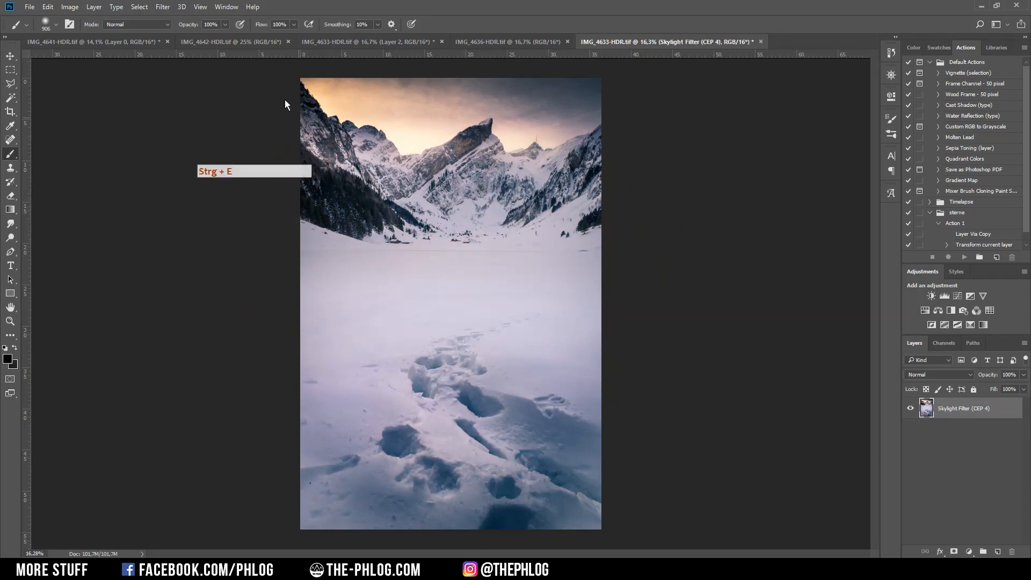
# - Apply the Color Efex Pro 4 Classical Soft Focus filter with Soft Focus method 3 and strength 50%
pyautogui.click(163, 7)
pyautogui.moveTo(257, 231)
pyautogui.click(333, 241)
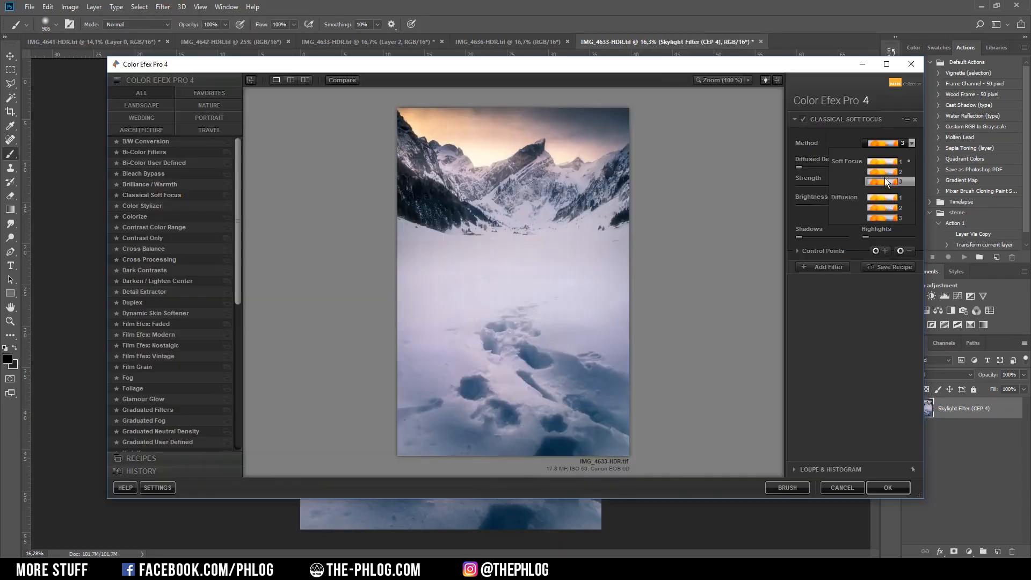
pyautogui.click(900, 141)
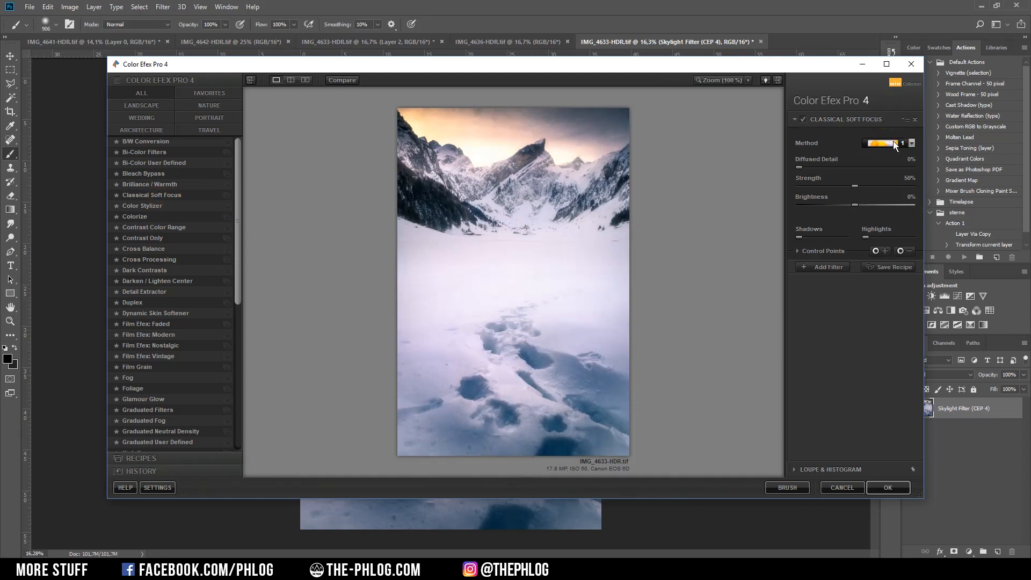
pyautogui.click(178, 196)
pyautogui.click(900, 142)
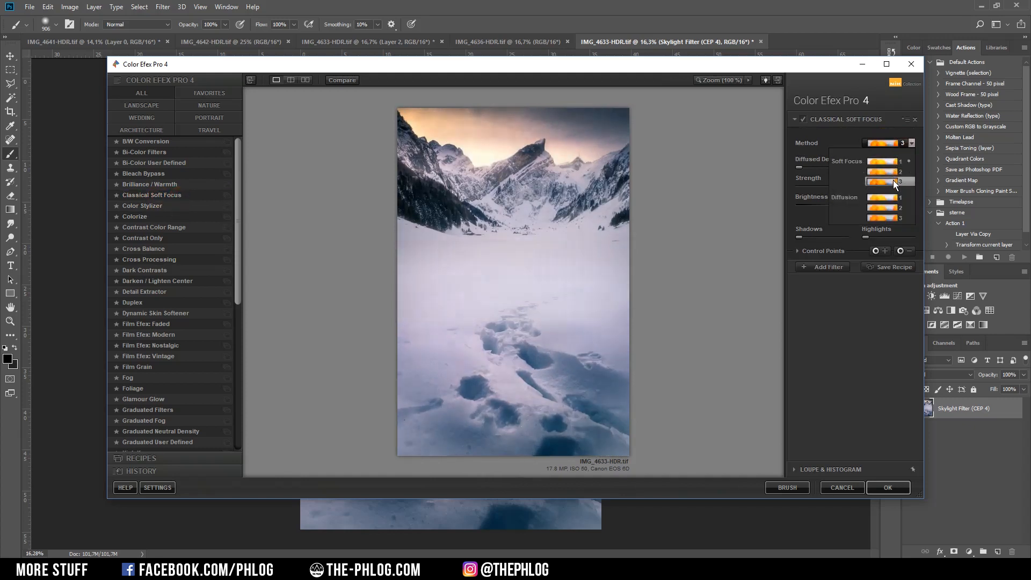
pyautogui.click(893, 179)
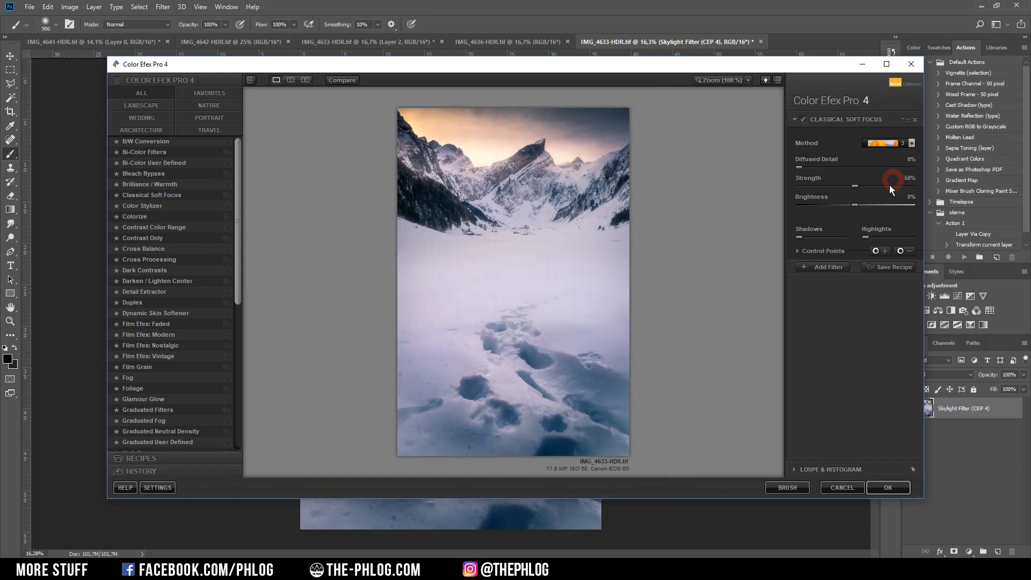
pyautogui.click(905, 488)
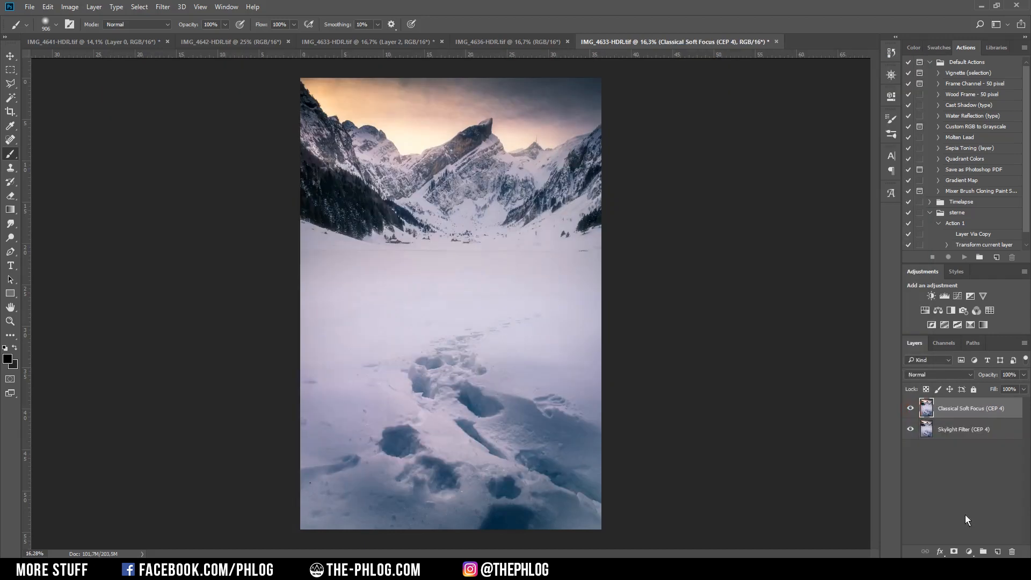
# - Add a layer mask to the Classical Soft Focus layer and brush its effect off the mountains
pyautogui.click(954, 551)
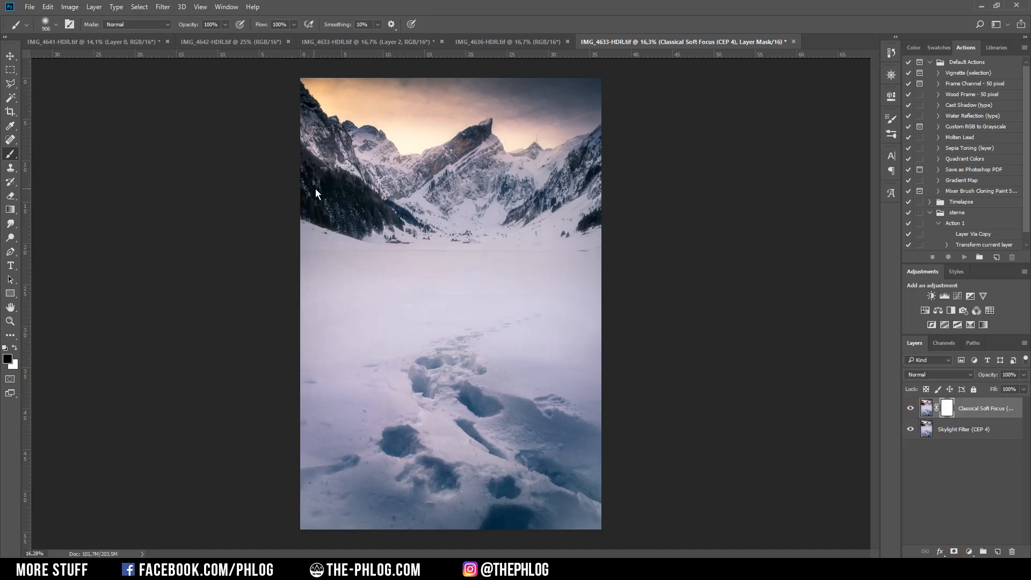
pyautogui.moveTo(316, 155)
pyautogui.mouseDown()
pyautogui.moveTo(376, 191)
pyautogui.moveTo(439, 202)
pyautogui.moveTo(478, 194)
pyautogui.moveTo(461, 225)
pyautogui.mouseUp()
pyautogui.keyDown('shift'); pyautogui.click(948, 410); pyautogui.keyUp('shift')
pyautogui.keyDown('shift'); pyautogui.click(948, 410); pyautogui.keyUp('shift')
pyautogui.hotkey('ctrl', 'z')
pyautogui.hotkey('ctrl', 'z')
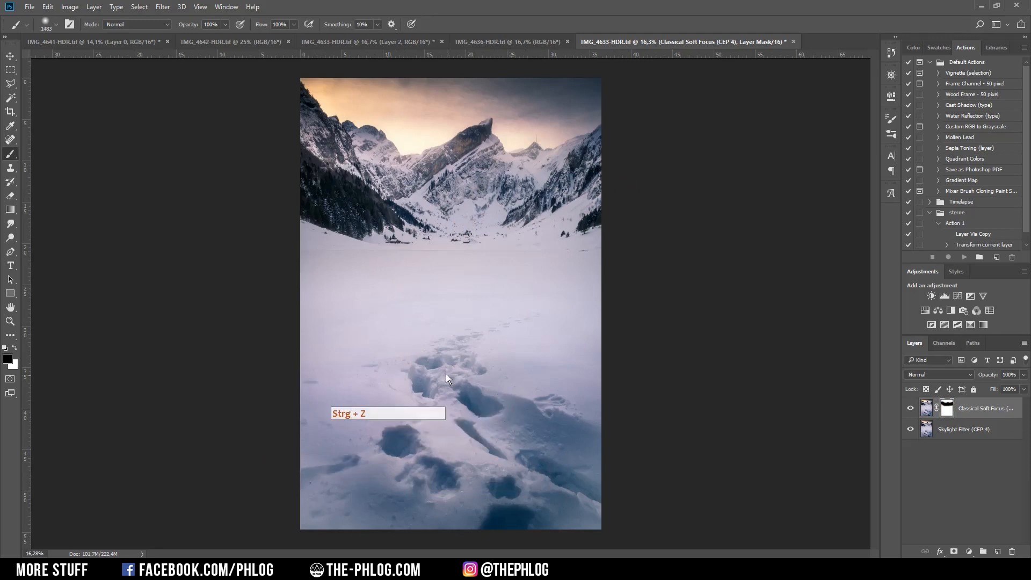
# - Brush the soft focus effect off the footprints and surrounding snow in the foreground on the layer mask
pyautogui.click(434, 396)
pyautogui.click(485, 418)
pyautogui.click(534, 430)
pyautogui.click(507, 494)
pyautogui.click(398, 462)
pyautogui.click(436, 511)
pyautogui.click(432, 415)
pyautogui.click(348, 468)
pyautogui.click(430, 492)
# - Check the masked Classical Soft Focus effect, merge the layer down and duplicate the merged layer
pyautogui.click(927, 409)
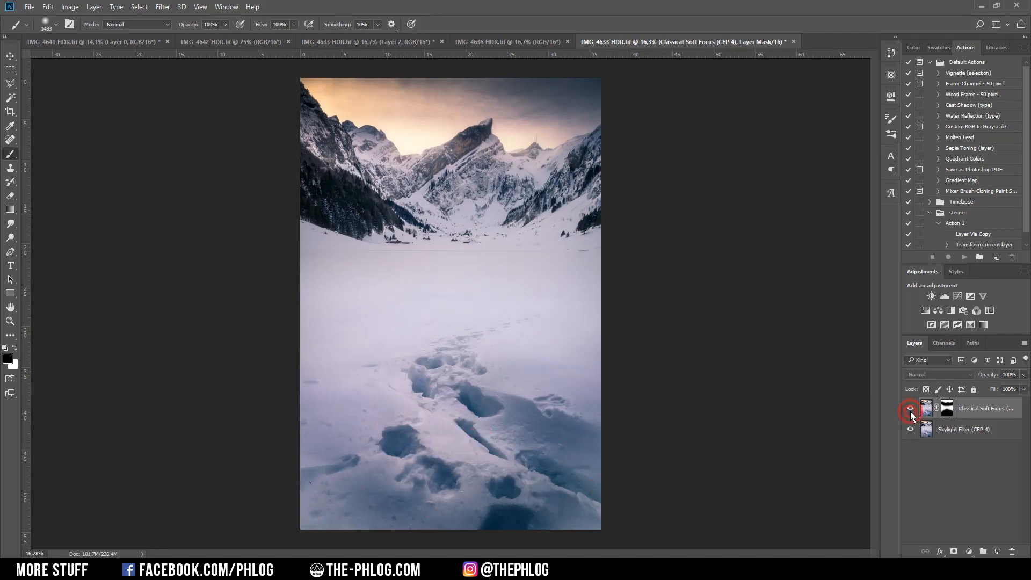
pyautogui.hotkey('ctrl', 'e')
pyautogui.hotkey('ctrl', 'j')
# - Try to brighten the highlights of the snowy foreground with a large Dodge tool brush at 50% exposure
pyautogui.click(10, 237)
pyautogui.click(418, 451)
pyautogui.hotkey('ctrl', 'z')
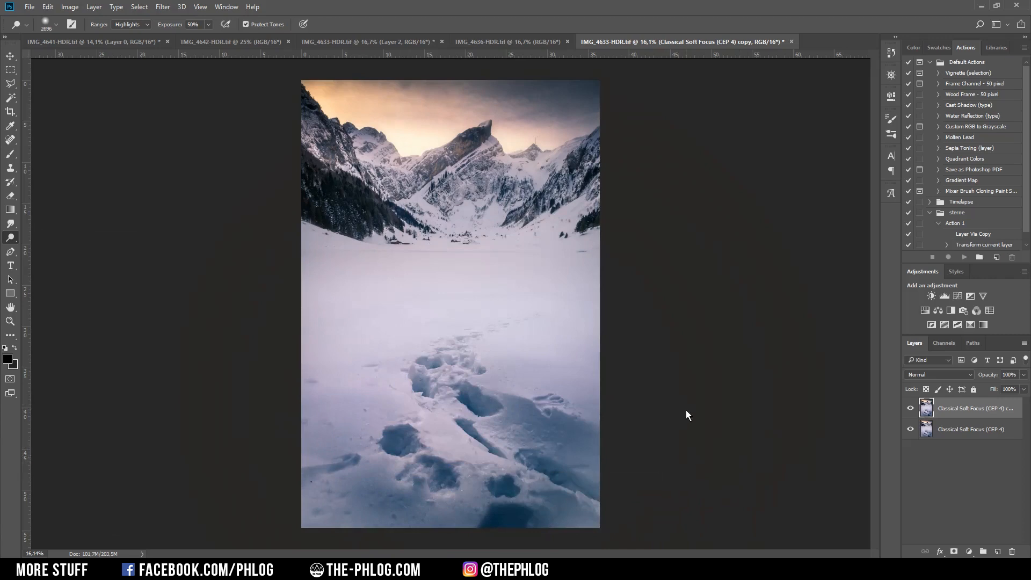
pyautogui.moveTo(482, 432)
pyautogui.keyDown('alt'); pyautogui.mouseDown()
pyautogui.moveTo(457, 441)
pyautogui.moveTo(501, 436)
pyautogui.mouseUp(); pyautogui.keyUp('alt')
pyautogui.click(10, 238)
pyautogui.click(35, 236)
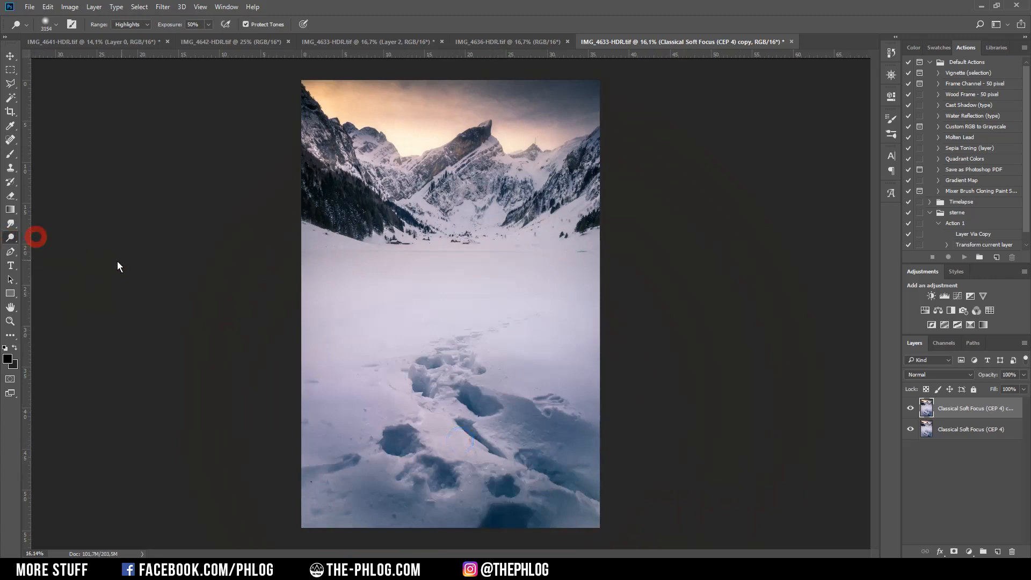
pyautogui.click(143, 24)
pyautogui.keyDown('alt'); pyautogui.moveTo(501, 413); pyautogui.dragTo(510, 414); pyautogui.keyUp('alt')
# - Darken the snowy foreground around the footprints with the Burn tool, range Midtones and exposure 50%
pyautogui.click(10, 238)
pyautogui.click(40, 248)
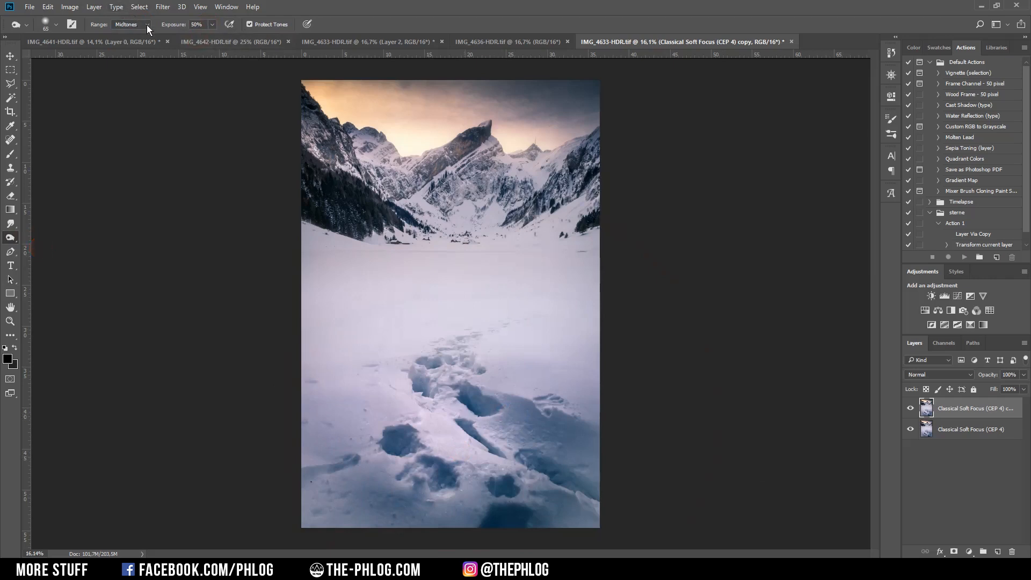
pyautogui.moveTo(492, 401); pyautogui.dragTo(517, 400)
pyautogui.moveTo(401, 439)
pyautogui.mouseDown()
pyautogui.moveTo(449, 487)
pyautogui.moveTo(710, 481)
pyautogui.mouseUp()
pyautogui.hotkey('ctrl', 'z')
# - Compare the photo with and without the duplicated layer and set that layer's opacity to 65%
pyautogui.click(911, 408)
pyautogui.click(911, 408)
pyautogui.moveTo(1024, 374); pyautogui.dragTo(1005, 390)
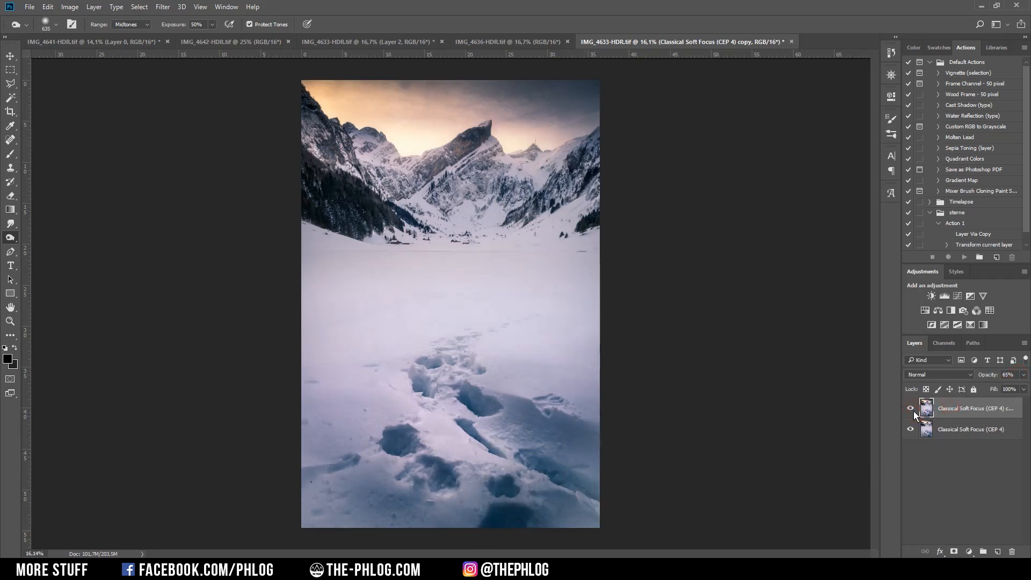